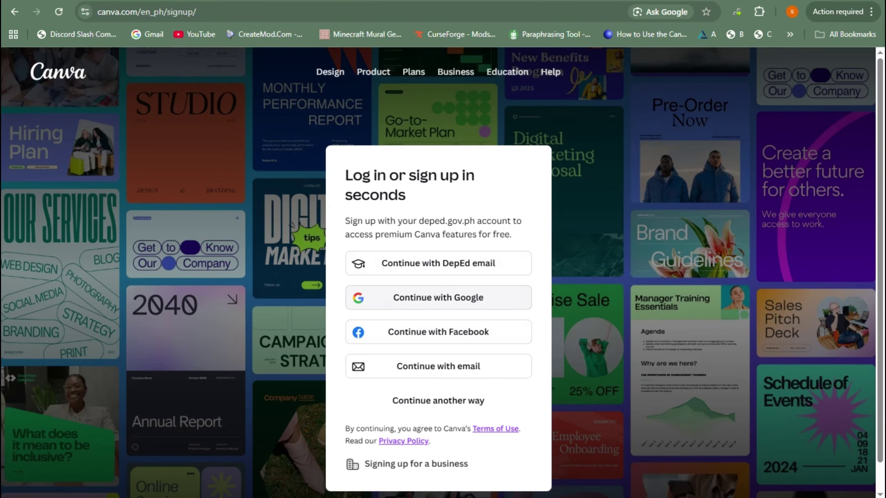
- Sign in with the Google account, skipping the passkey setup and closing the Canva Pro trial offer
click(439, 298)
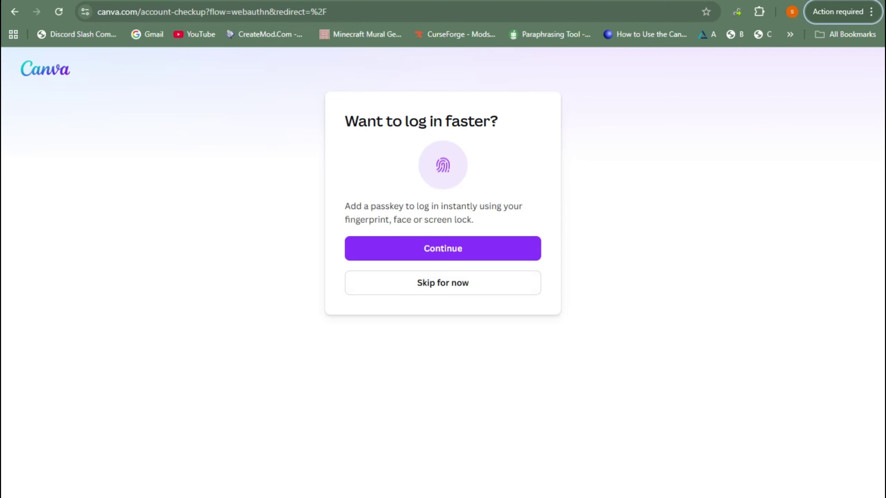
click(442, 282)
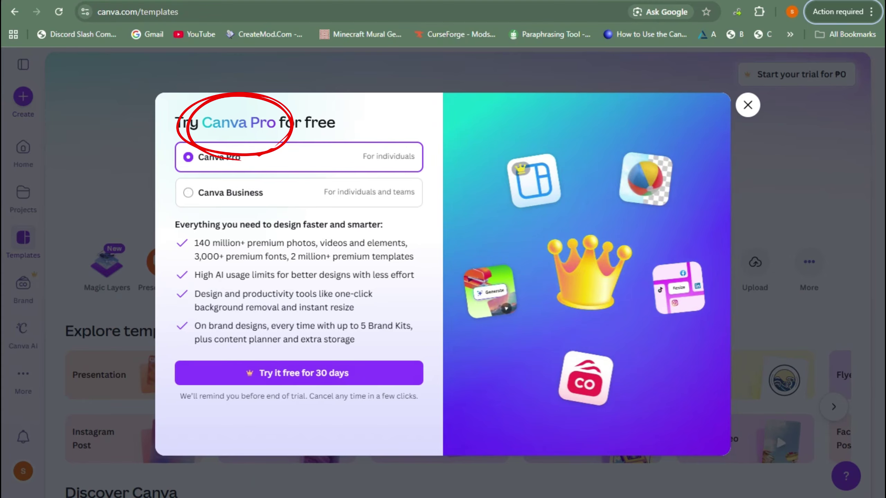
key(Escape)
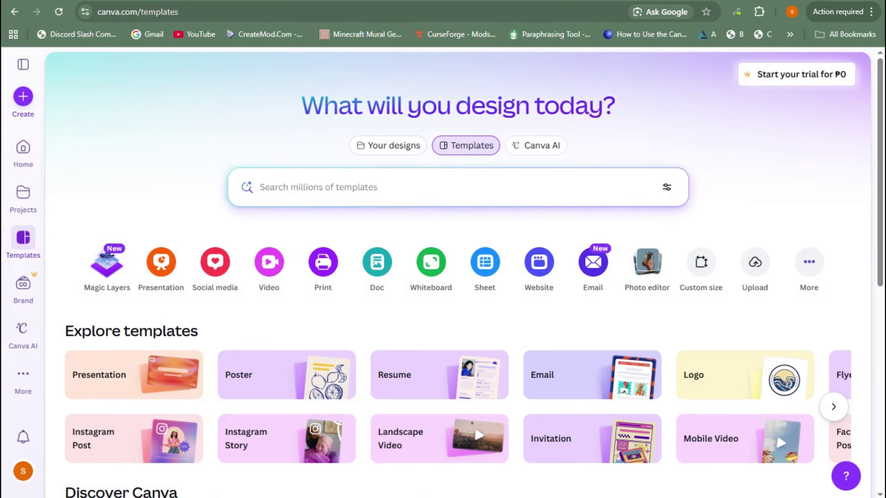
- Browse the templates page, then start a new design from the Create (+) button
scroll(453, 279, down, 10)
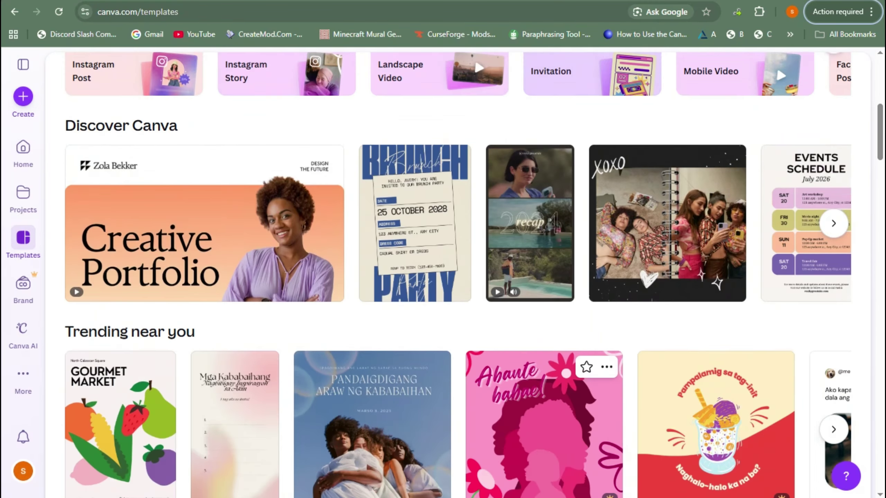
scroll(453, 280, up, 10)
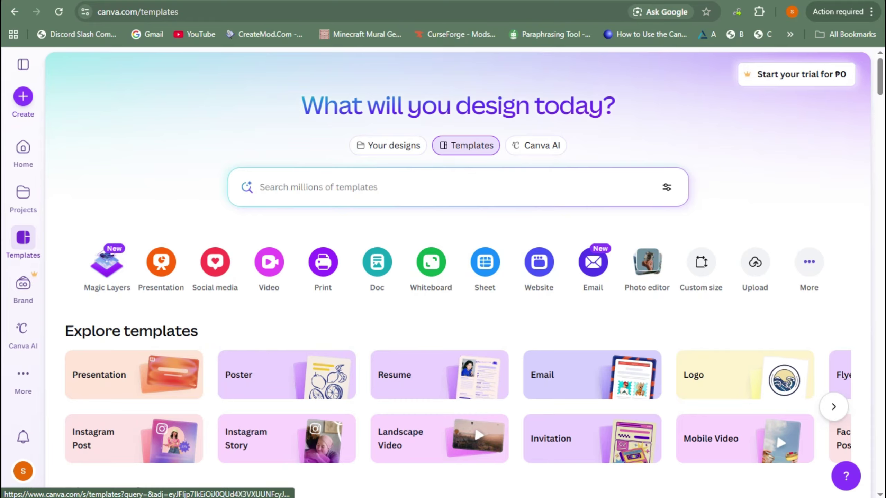
scroll(776, 433, down, 2)
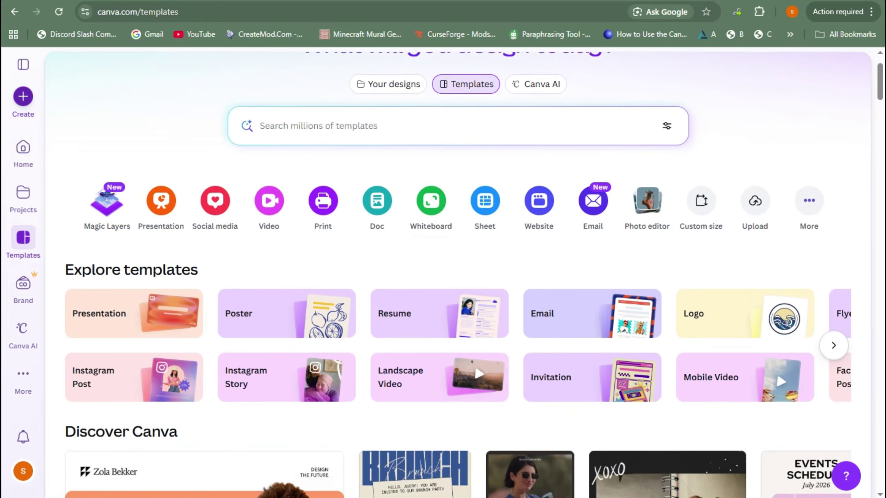
click(23, 96)
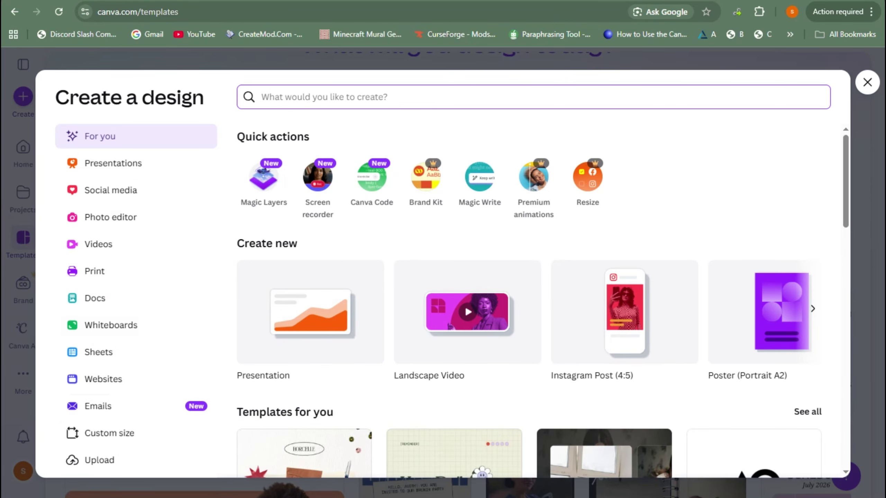
- Search design types for 'insta' and 'facebook', then clear it and search 'planner' instead
text(insta)
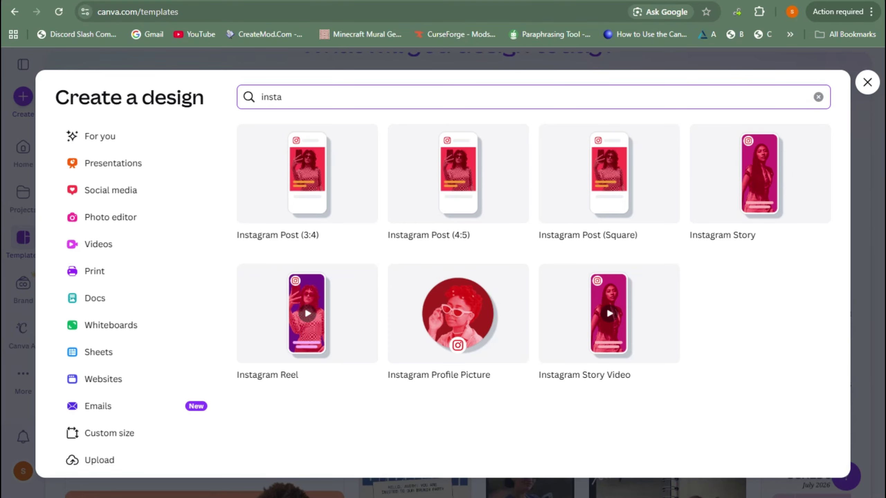
text(faceboo)
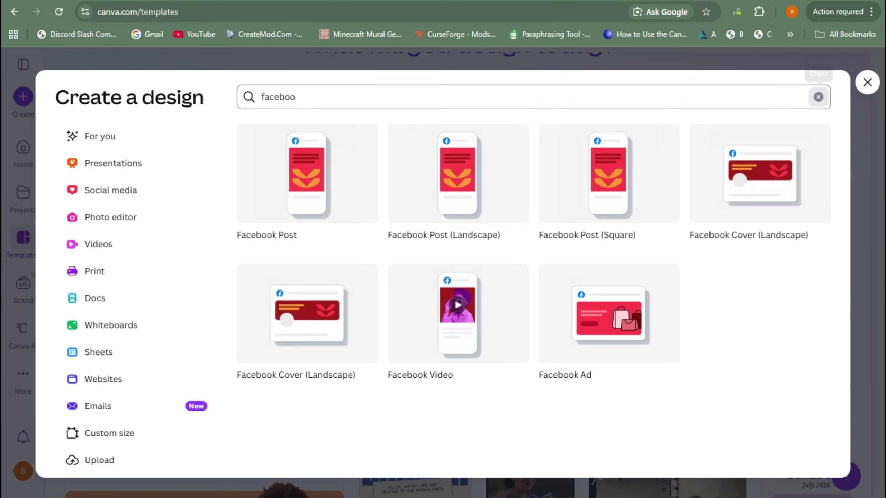
click(818, 96)
text(plsa)
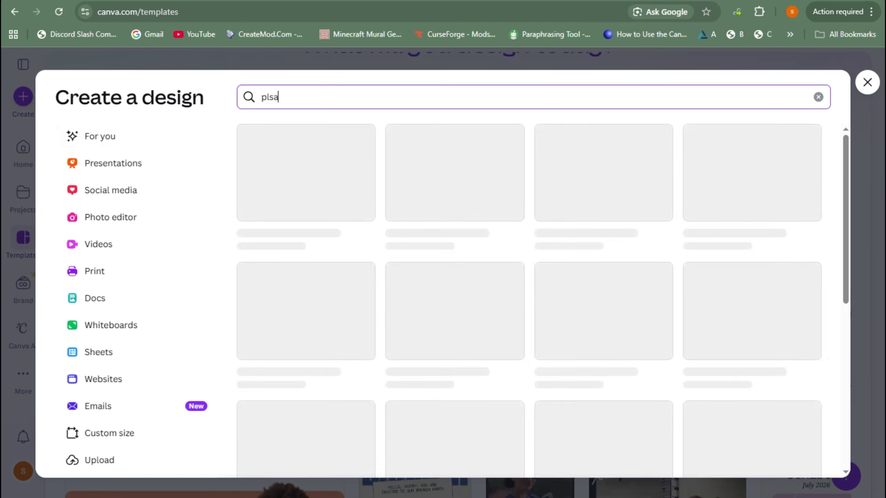
text(anner)
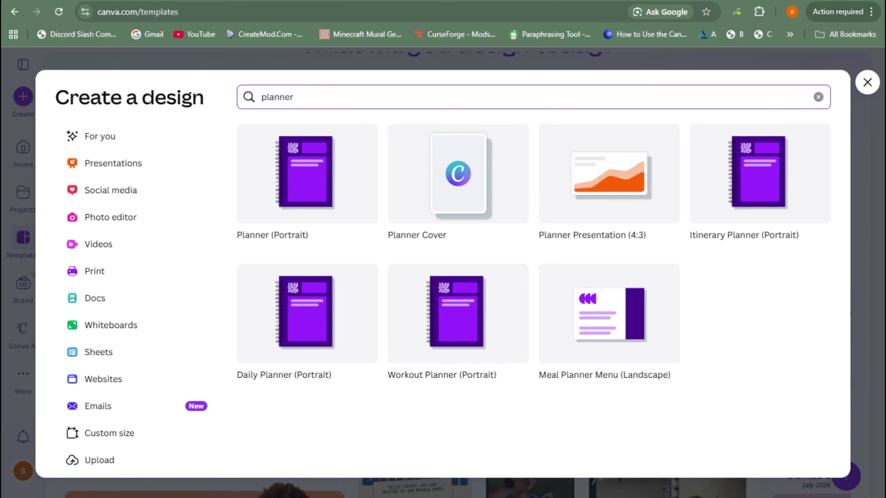
click(447, 454)
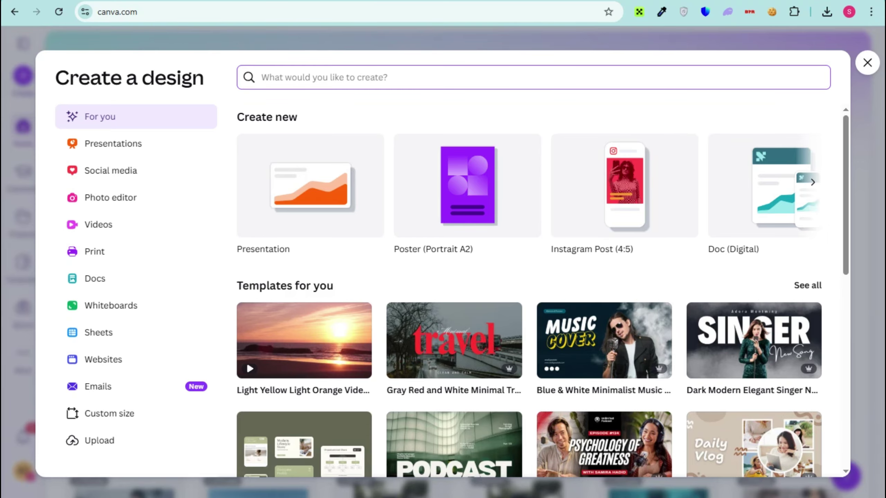
text(planner)
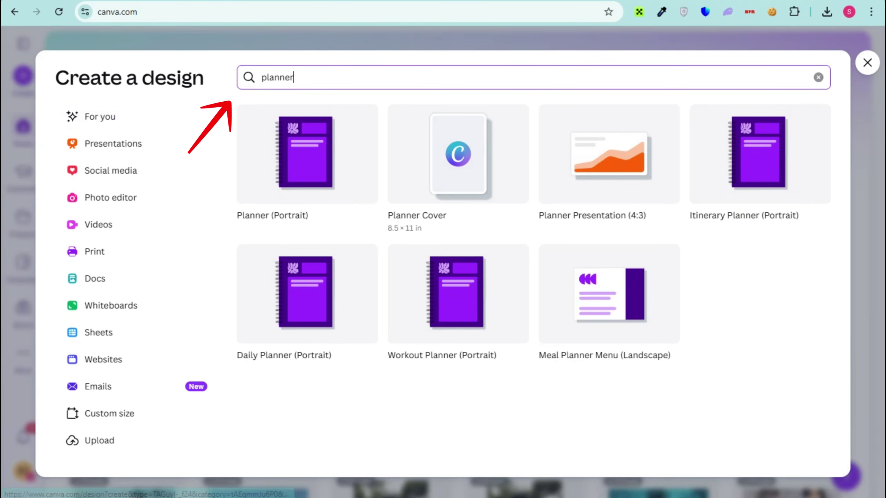
click(495, 450)
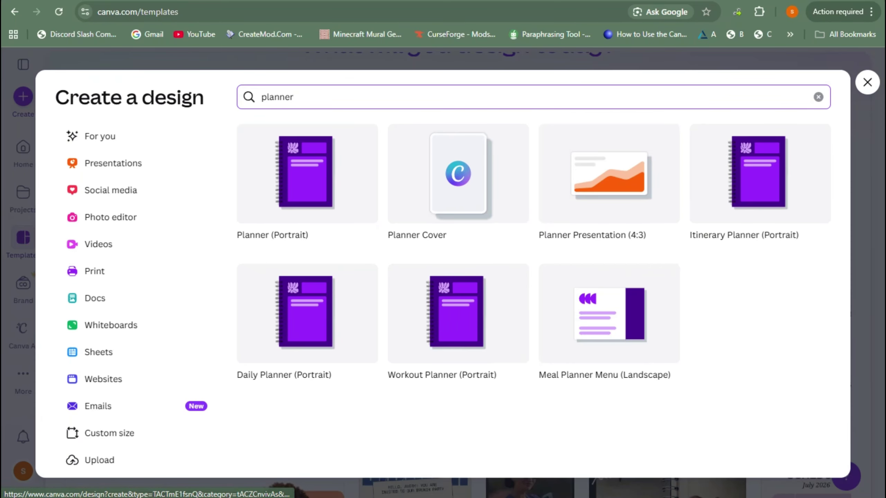
- Create a Meal Planner Menu (Landscape) A4 design and browse the matching planner templates
click(609, 314)
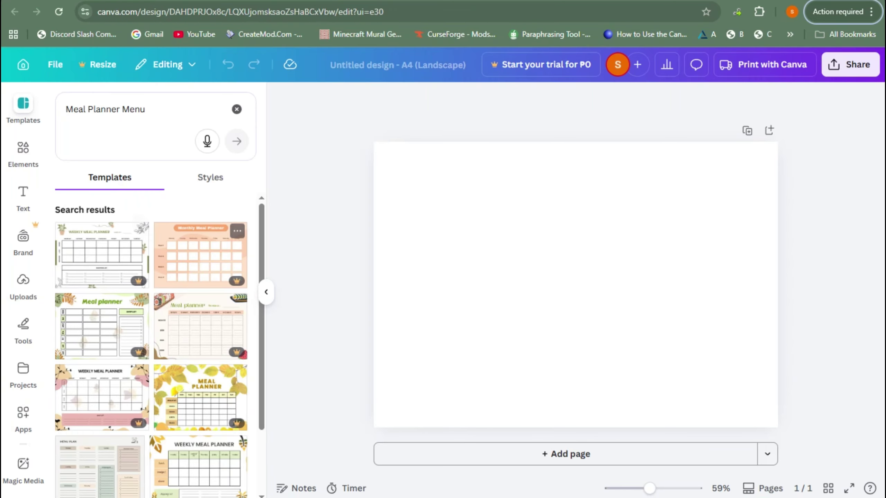
scroll(151, 345, down, 2)
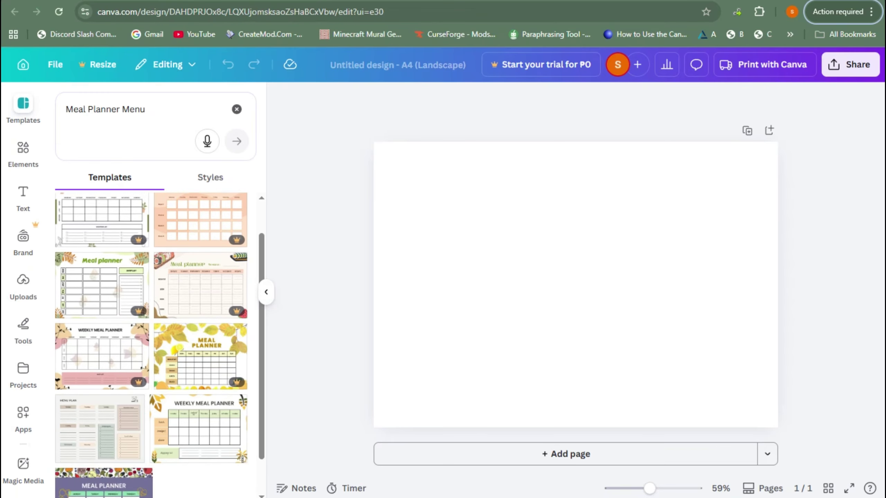
scroll(201, 312, down, 3)
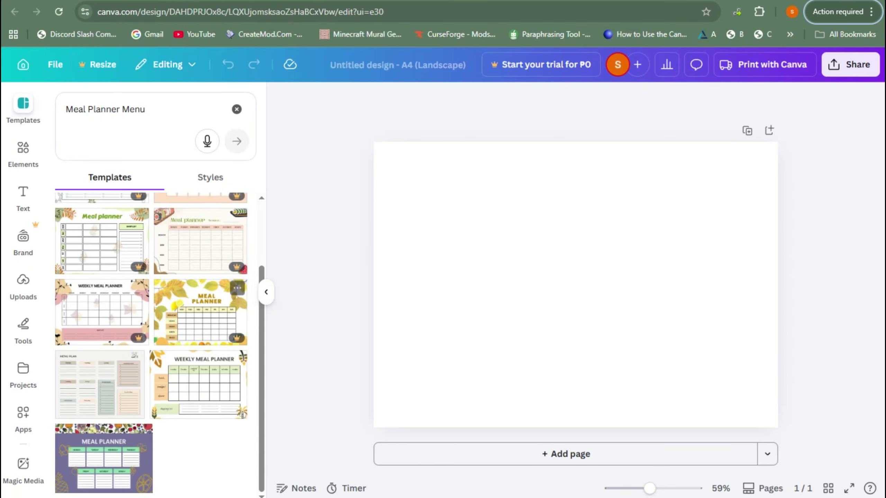
scroll(201, 314, up, 4)
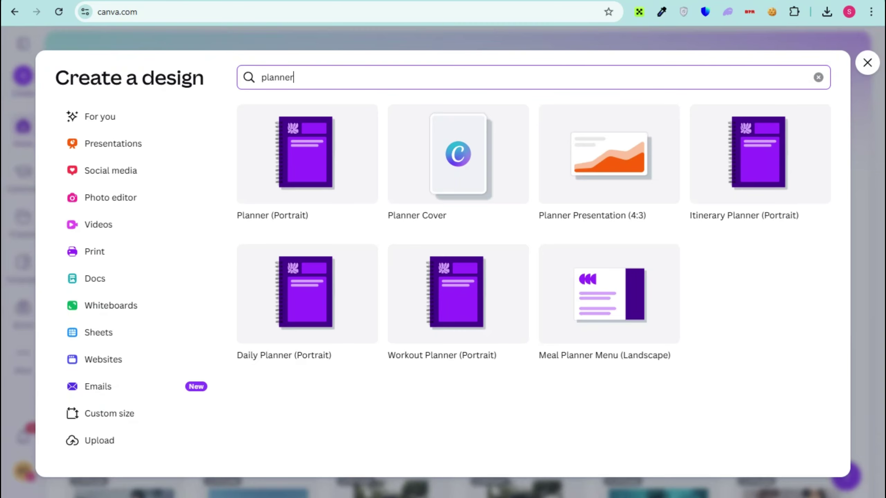
click(307, 154)
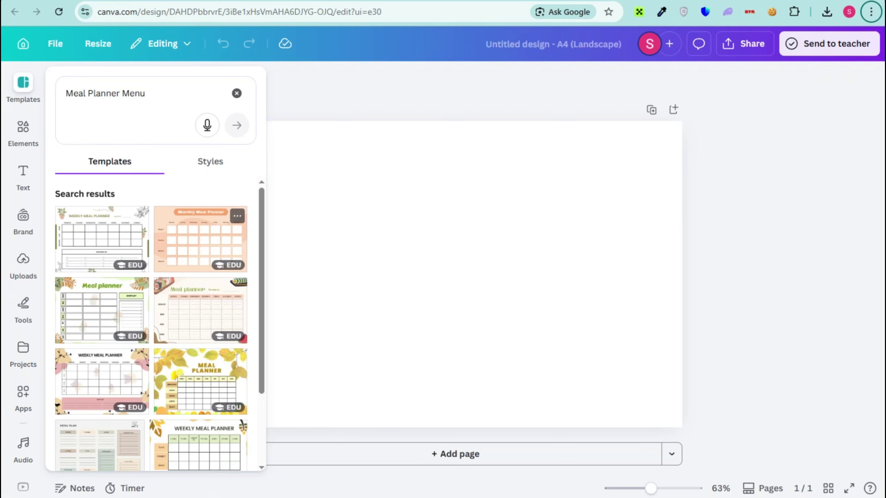
scroll(150, 325, down, 2)
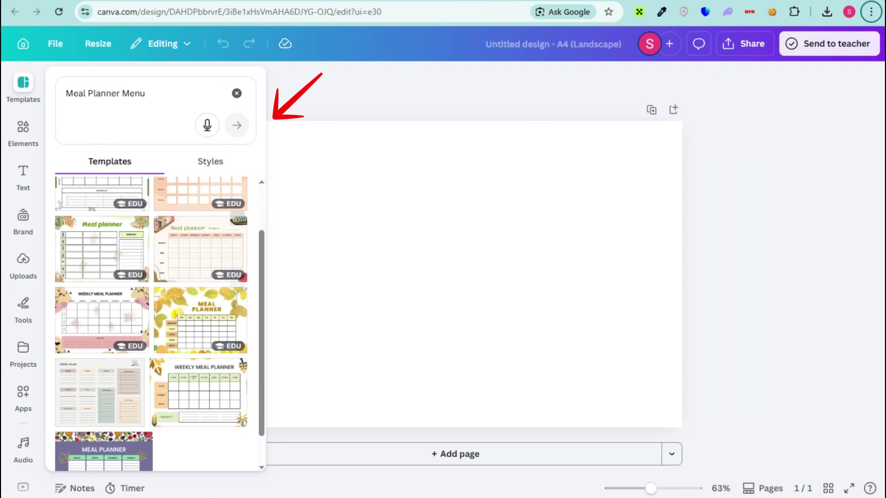
- Apply the Green Minimalist Meal Planner template to page 1 and add a blank page 2
click(101, 248)
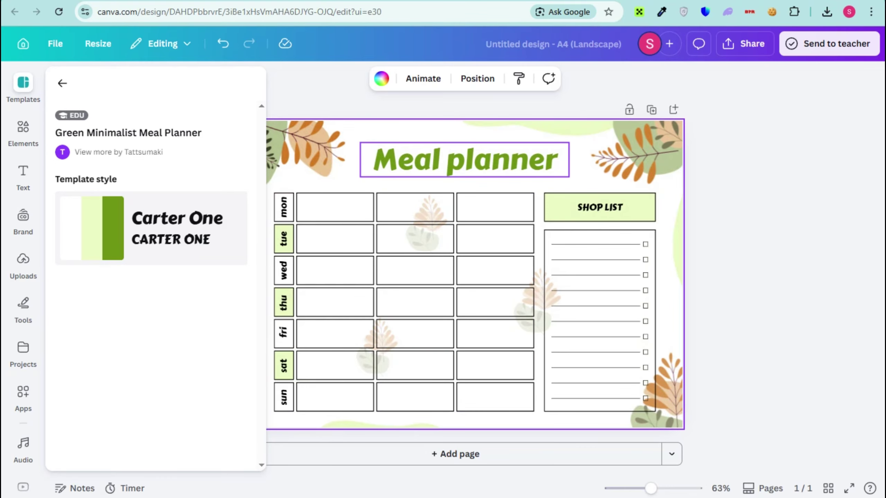
click(464, 160)
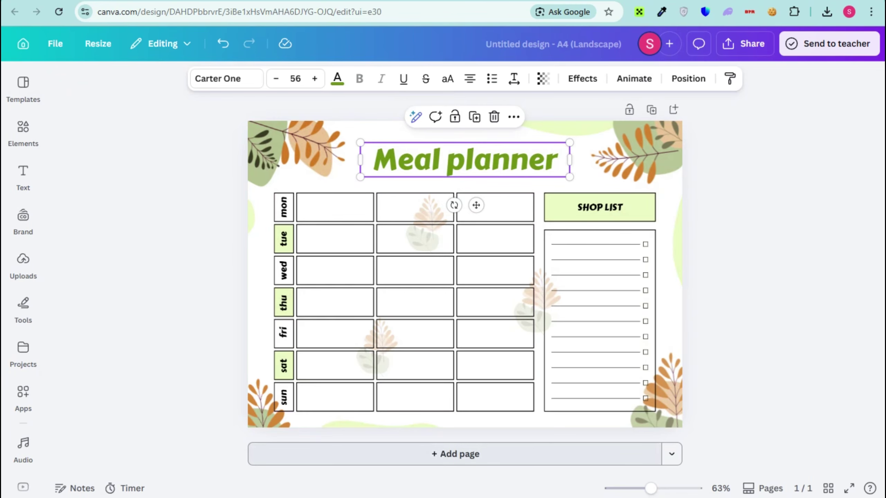
click(455, 454)
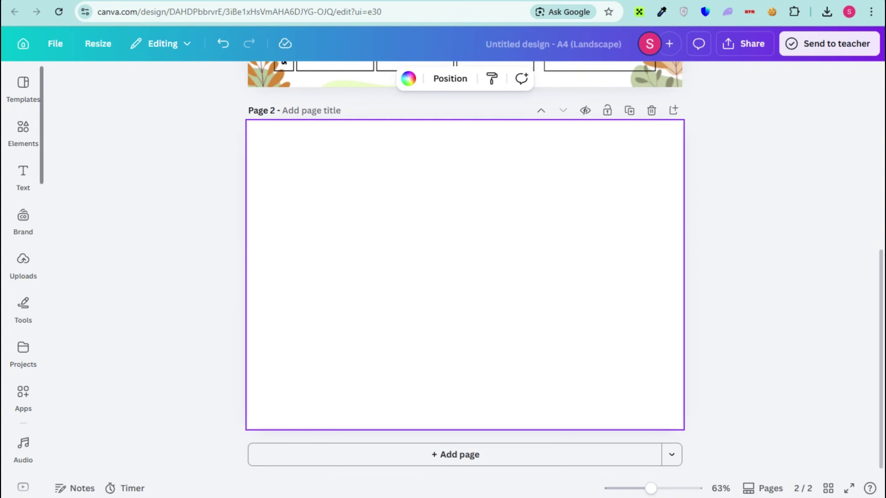
- Search Elements for 'autumn', filter to Graphics, and scroll through the leaf, tree and pumpkin results
click(62, 78)
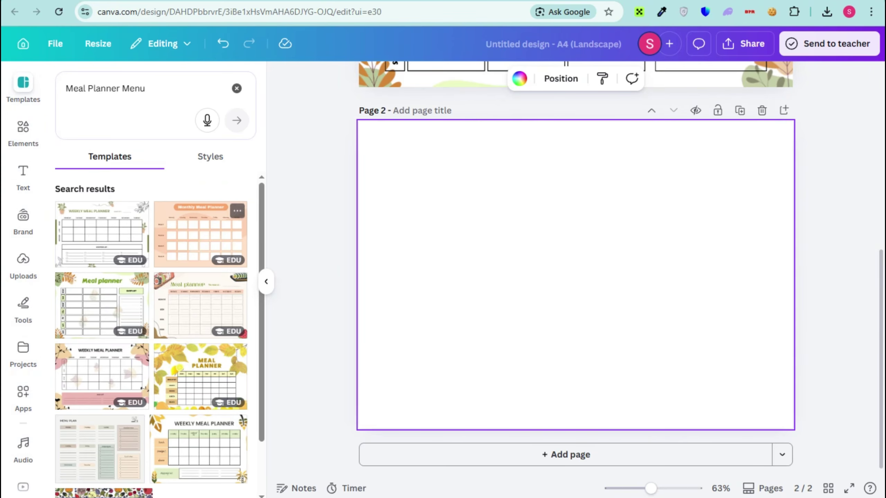
click(23, 131)
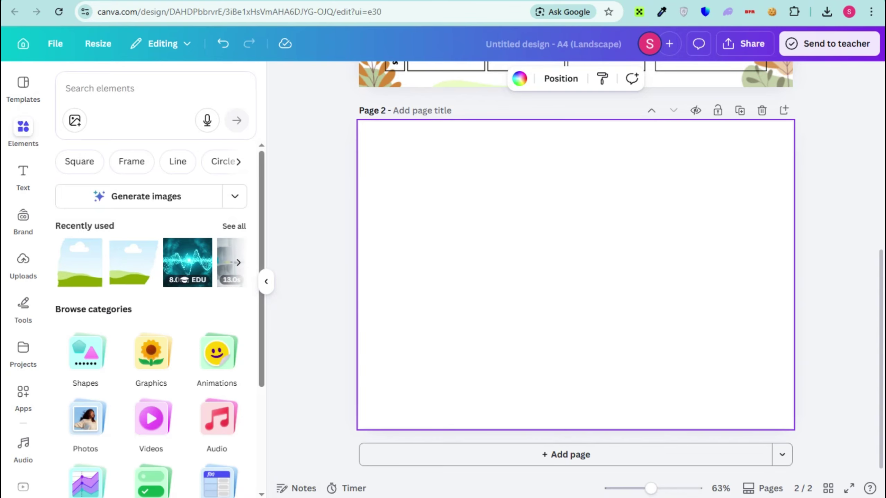
click(140, 89)
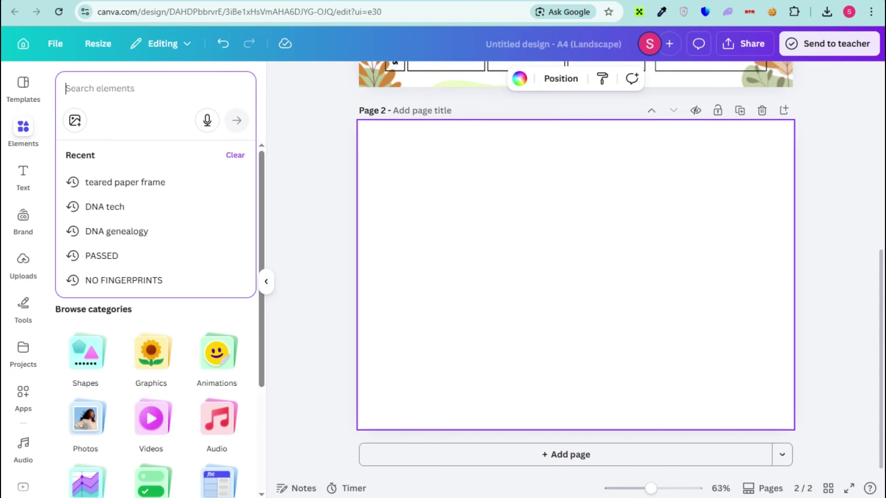
text(autunb)
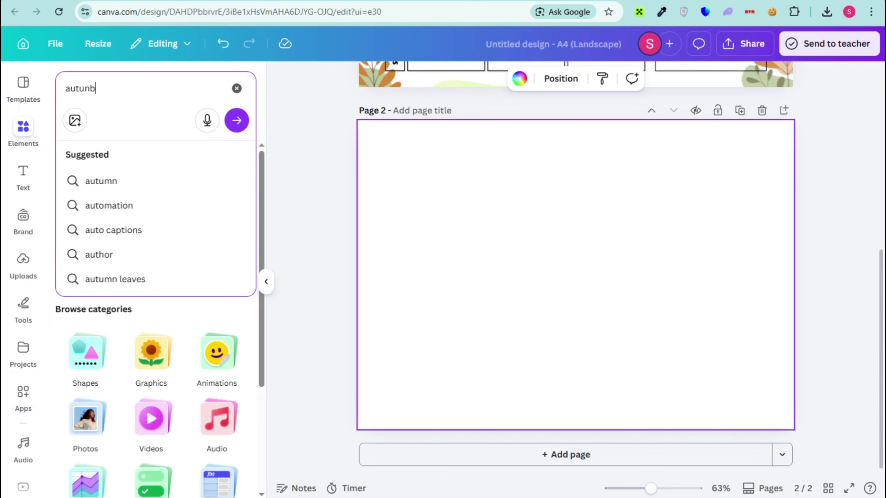
key(Escape)
key(BackSpace)
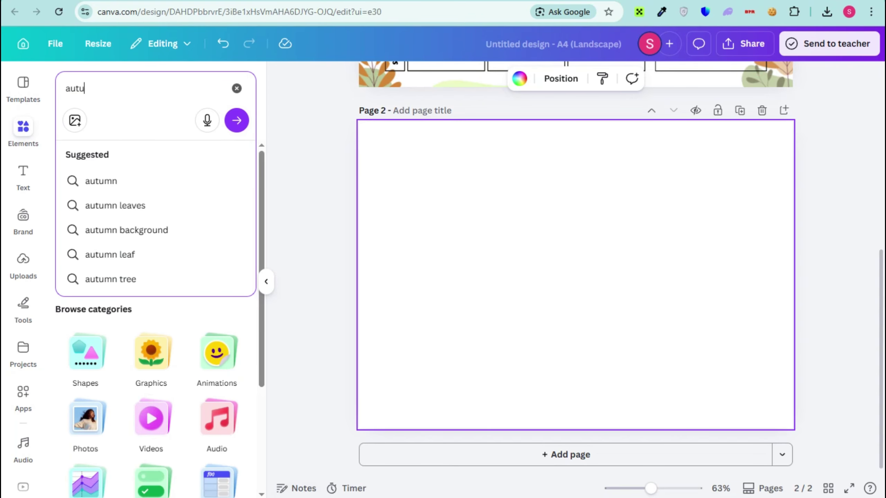
text(mn)
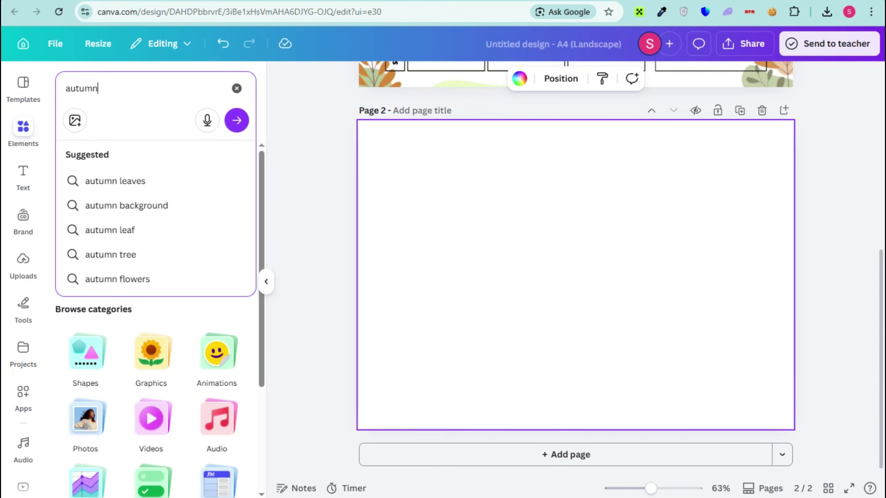
key(Return)
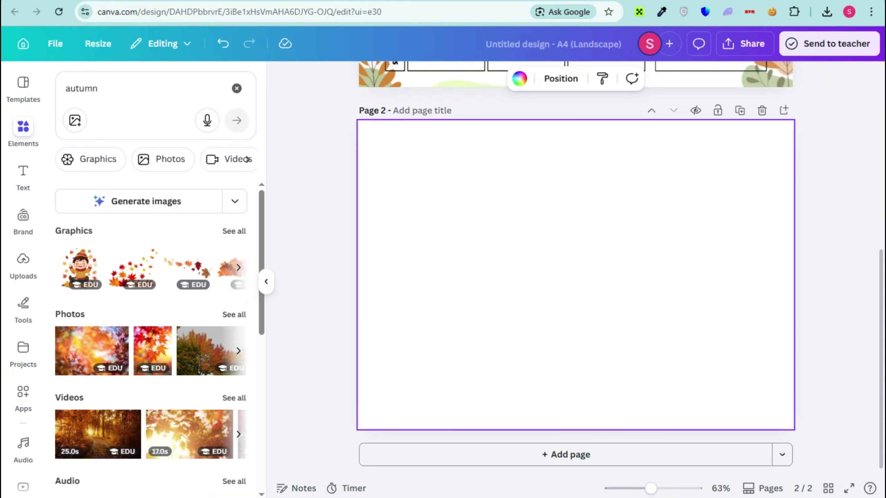
click(91, 160)
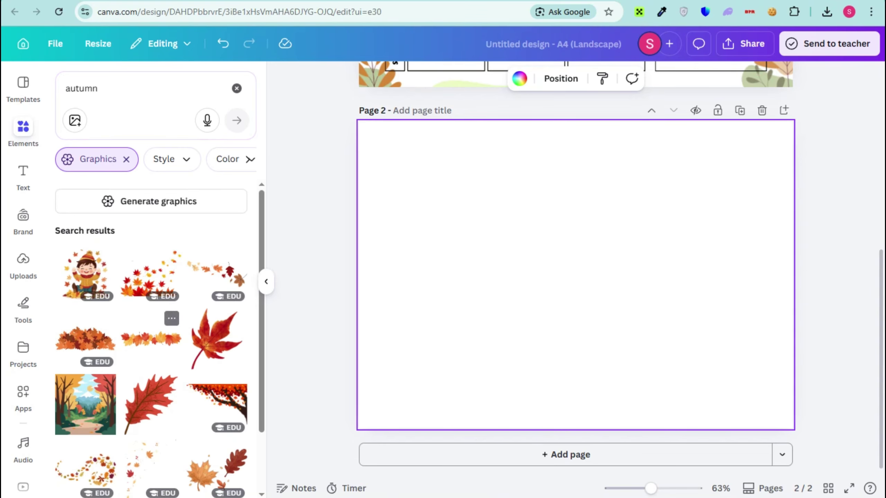
scroll(150, 338, down, 10)
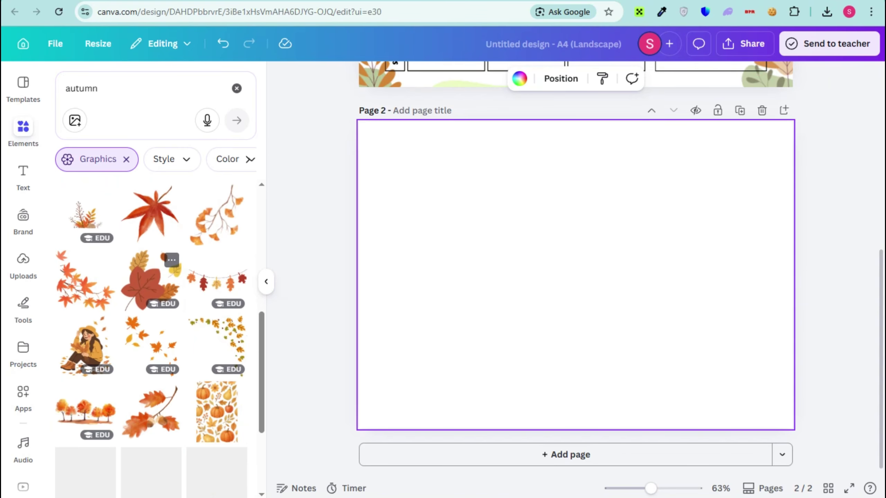
scroll(150, 315, down, 2)
scroll(151, 349, down, 2)
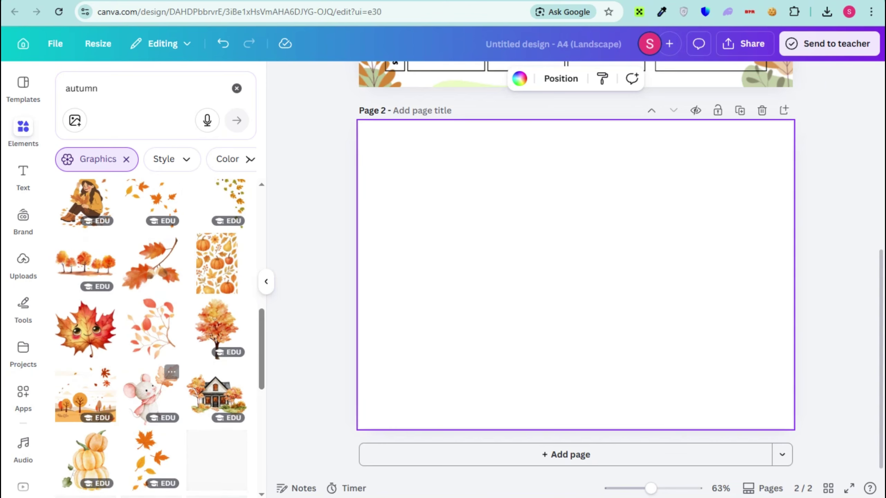
scroll(171, 349, down, 3)
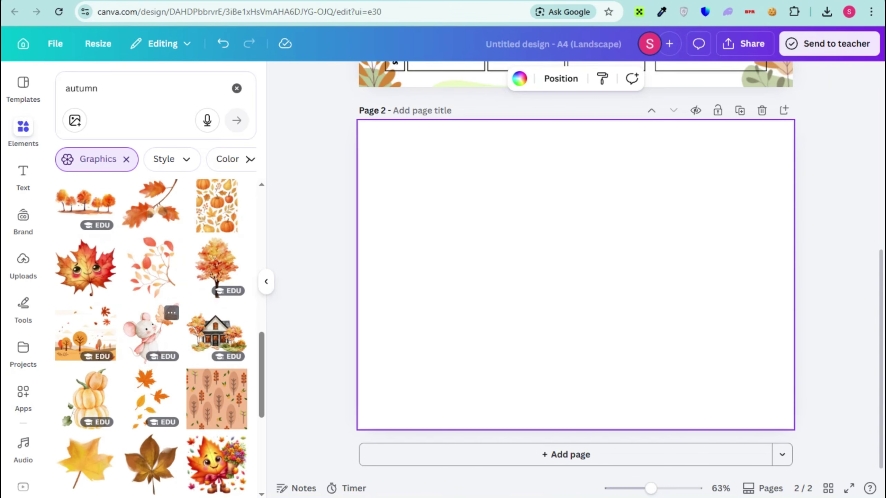
- Place a shrunken pale branch top-right and a rotated leaf branch bottom-left on page 2
click(152, 267)
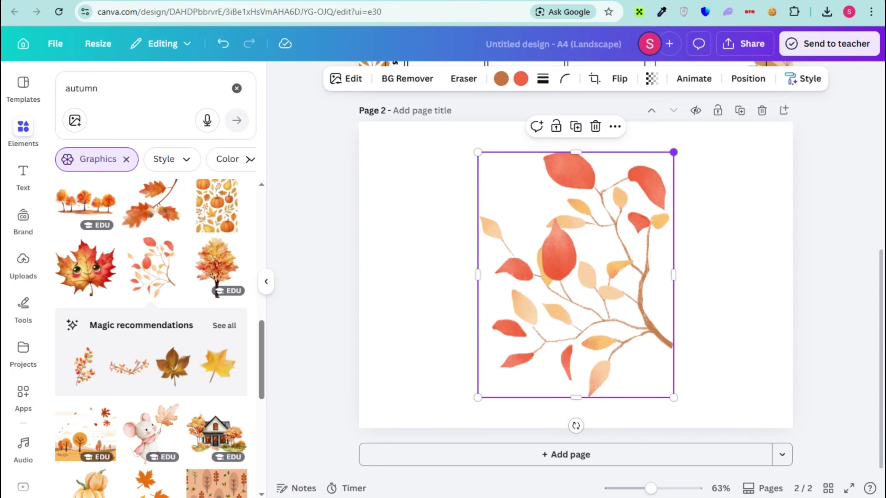
drag(674, 152, 590, 253)
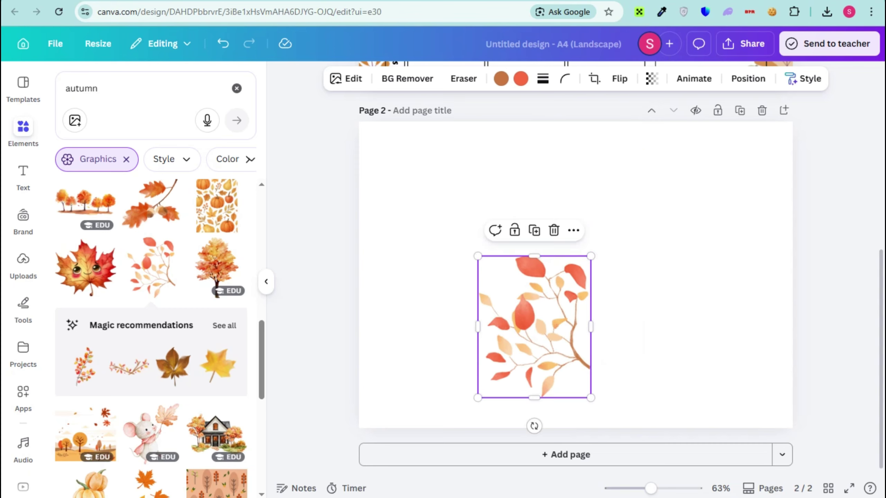
drag(533, 325, 750, 167)
key(Escape)
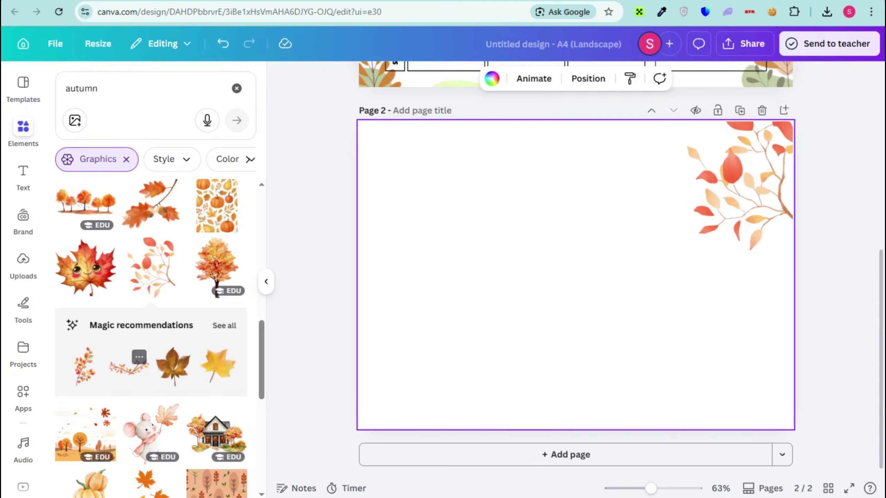
click(91, 357)
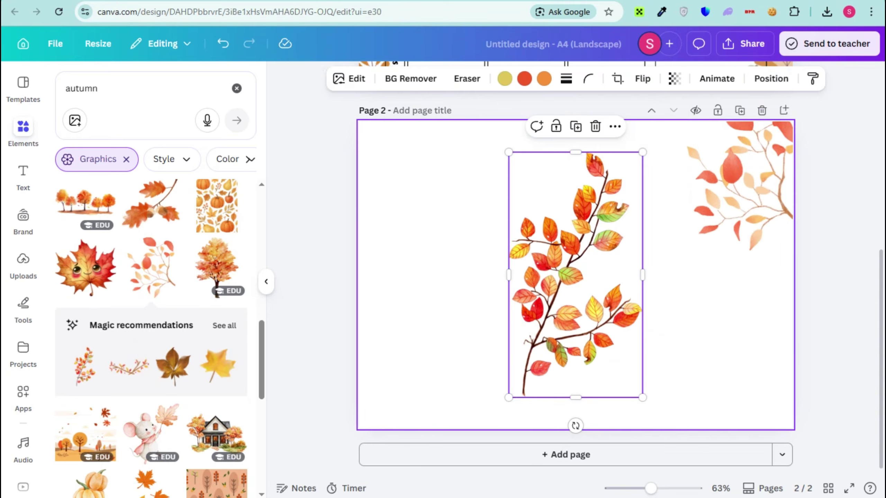
drag(575, 412, 426, 275)
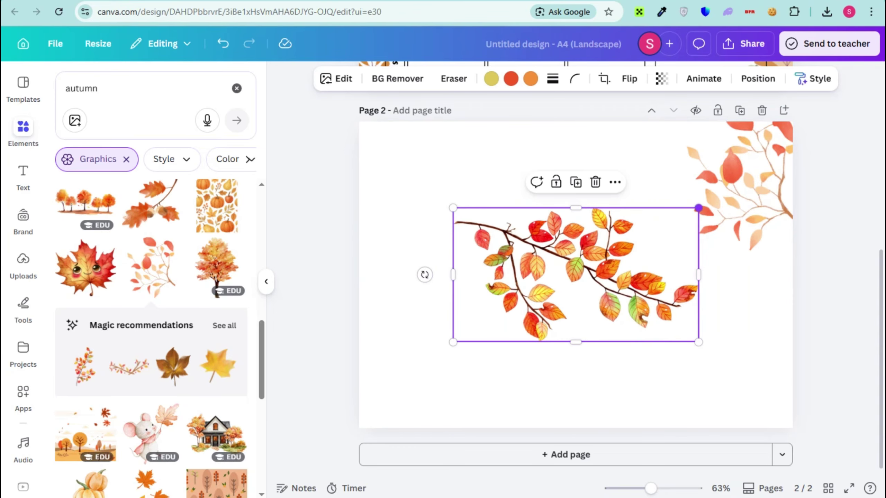
drag(698, 208, 589, 267)
drag(521, 304, 427, 397)
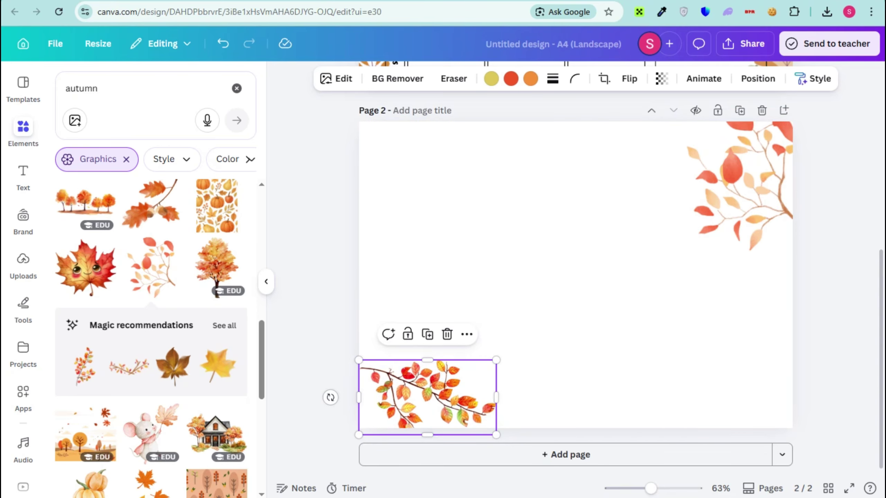
key(Escape)
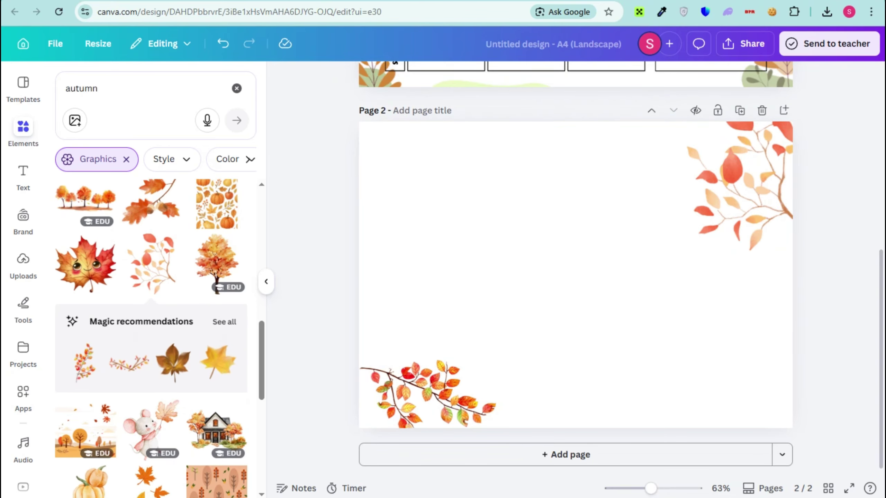
- Set the autumn landscape illustration as page 2's background, faded to transparency 19
scroll(150, 429, down, 2)
click(85, 371)
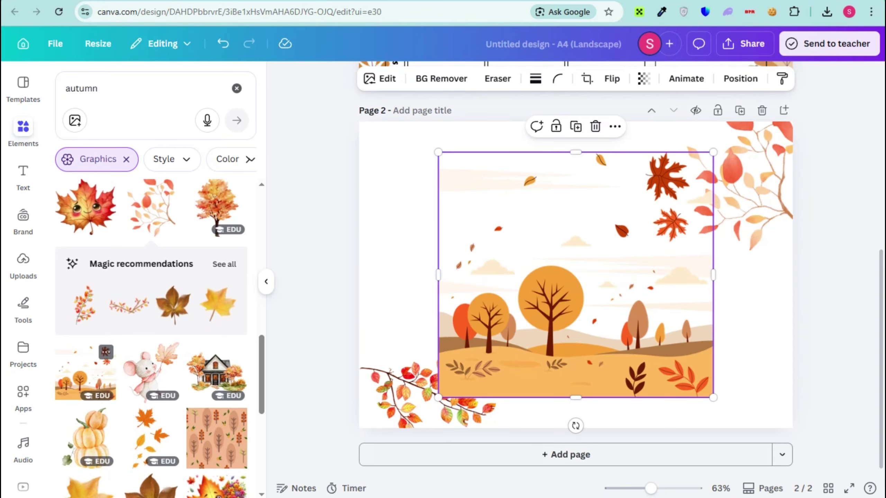
right_click(576, 272)
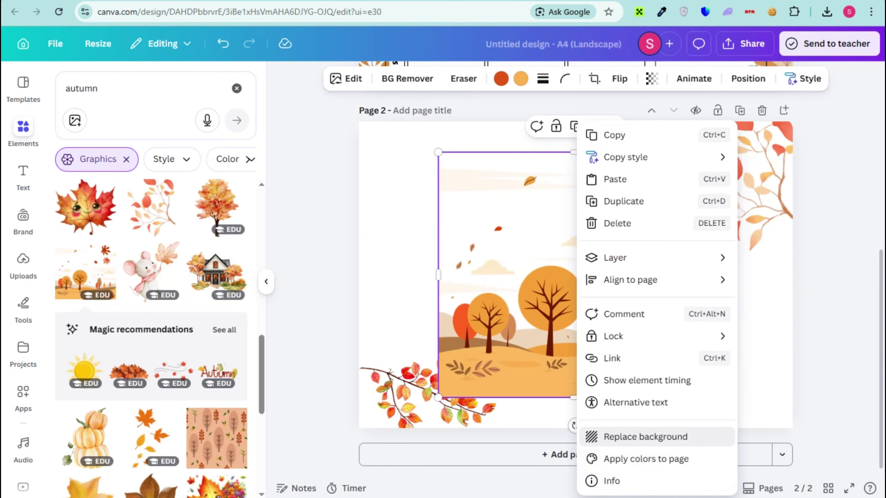
click(645, 437)
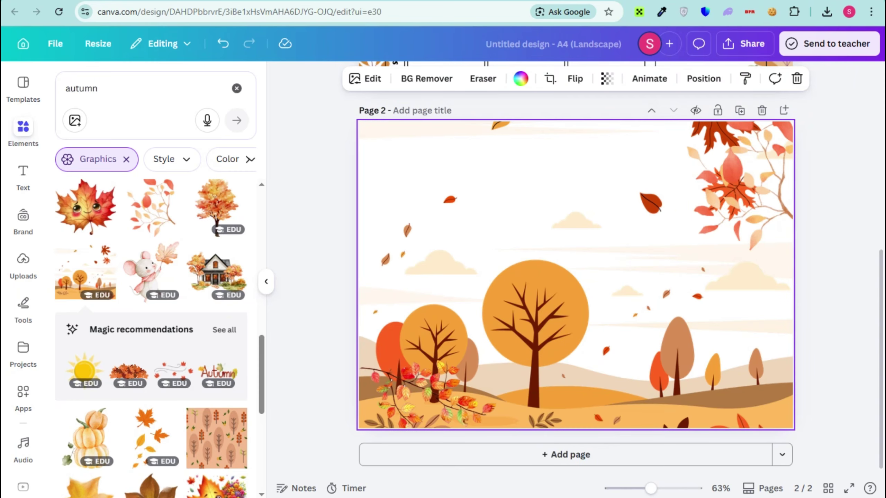
click(607, 79)
drag(635, 129, 561, 129)
- Add an orange maple-leaf branch, rotated and shrunk, in the top-left corner; tuck the bottom-left branch further in
key(Escape)
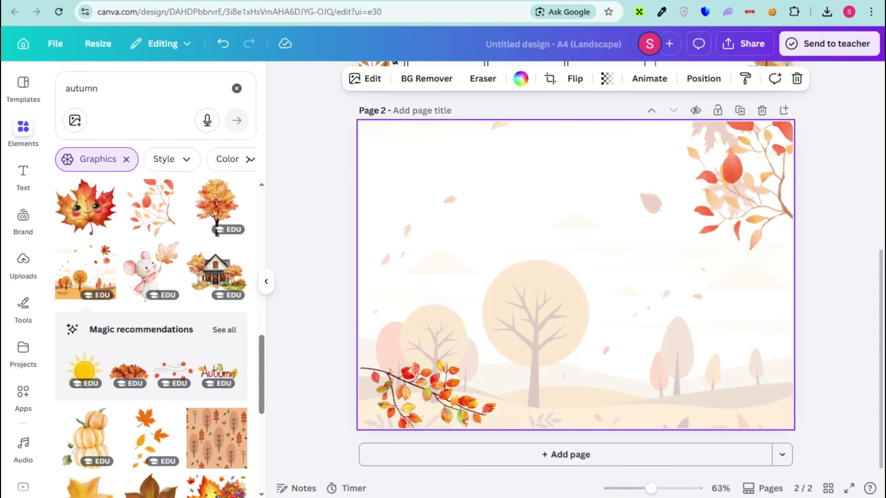
scroll(151, 349, down, 10)
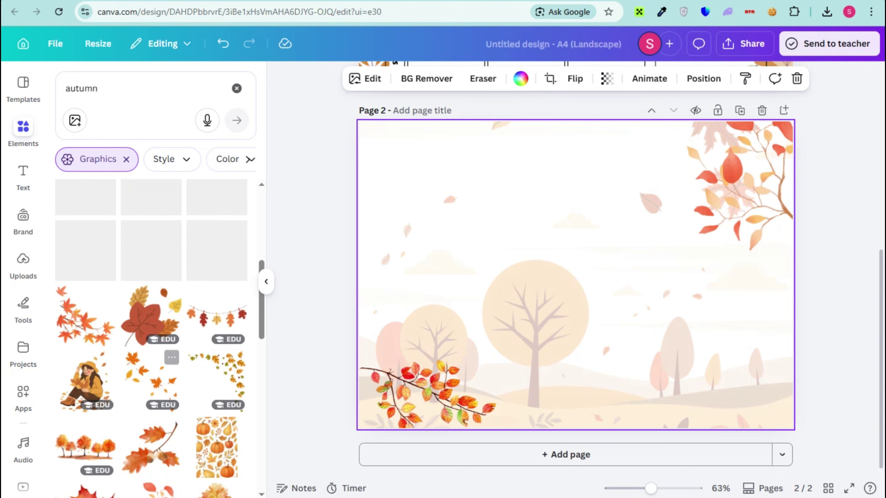
click(85, 316)
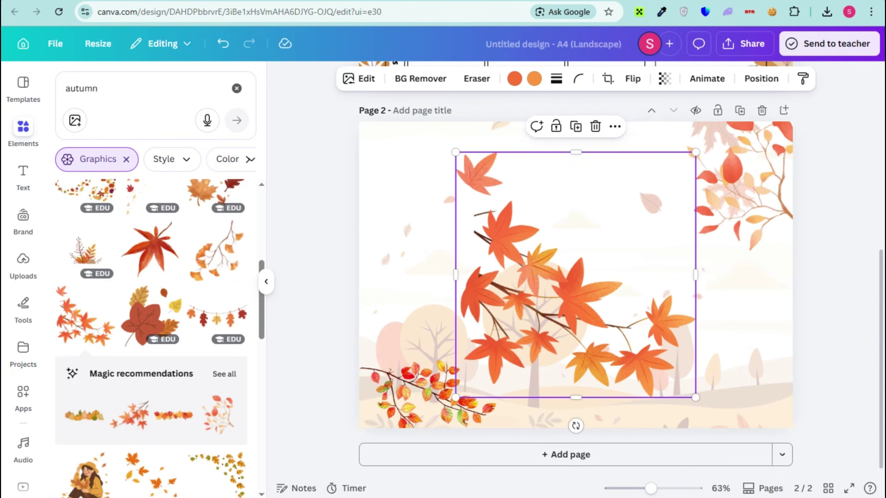
mouse_move(569, 424)
mouse_down()
mouse_move(511, 378)
mouse_move(475, 277)
mouse_up()
click(575, 276)
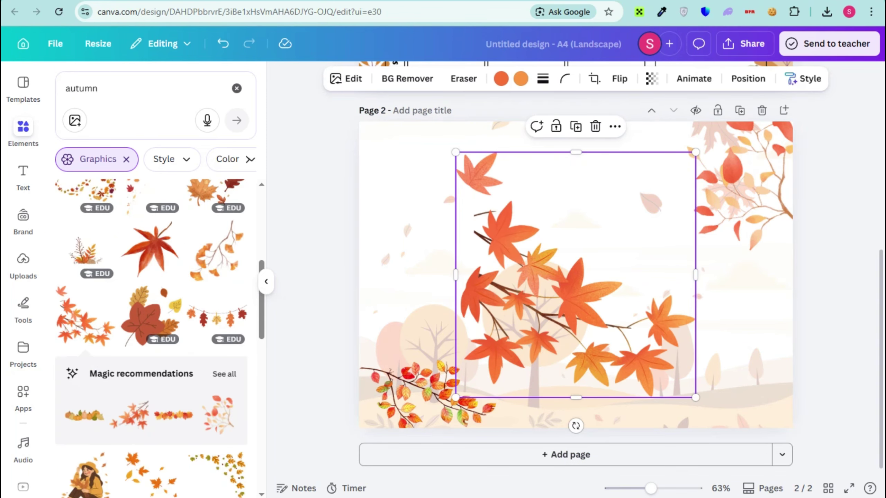
drag(576, 425, 441, 343)
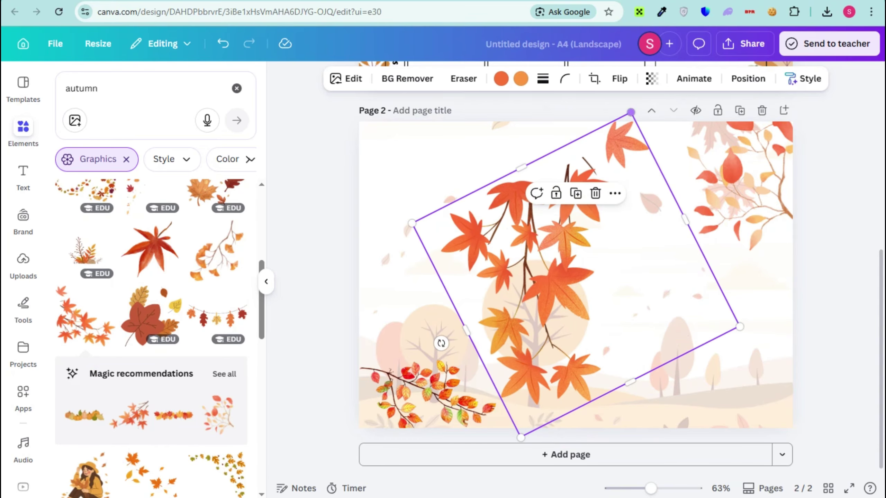
drag(631, 112, 571, 293)
drag(544, 332, 412, 127)
click(428, 394)
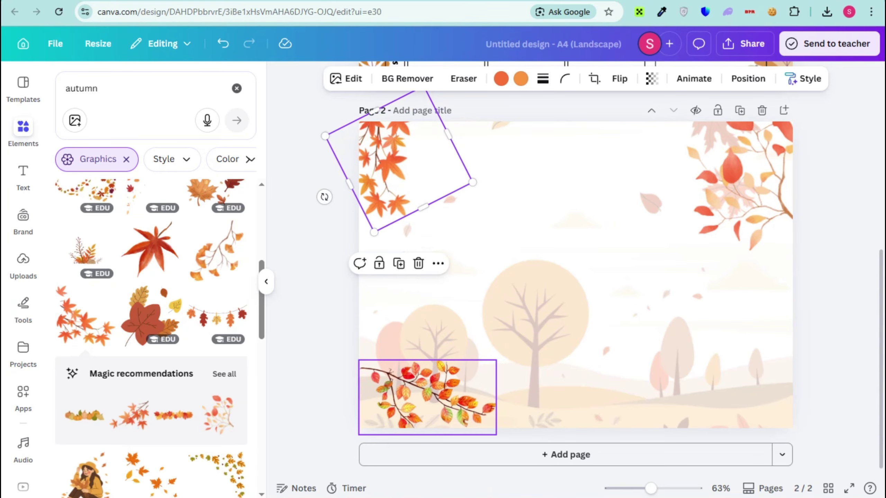
drag(427, 394, 399, 410)
click(302, 414)
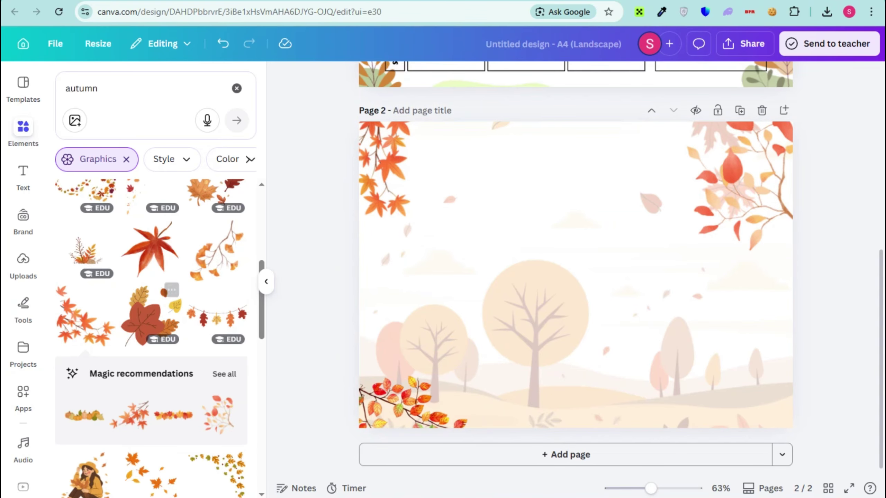
- Add the girl-in-red-beret graphic, shrunk into page 2's bottom-right corner
scroll(171, 280, up, 8)
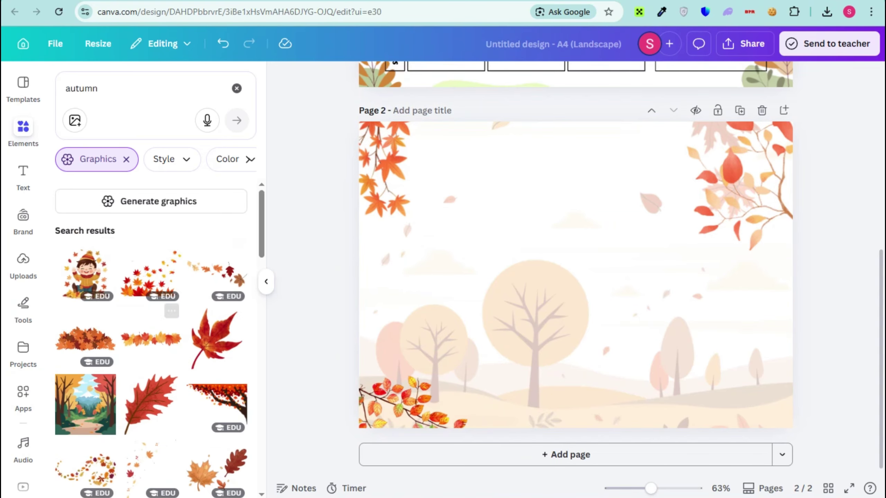
scroll(149, 279, down, 10)
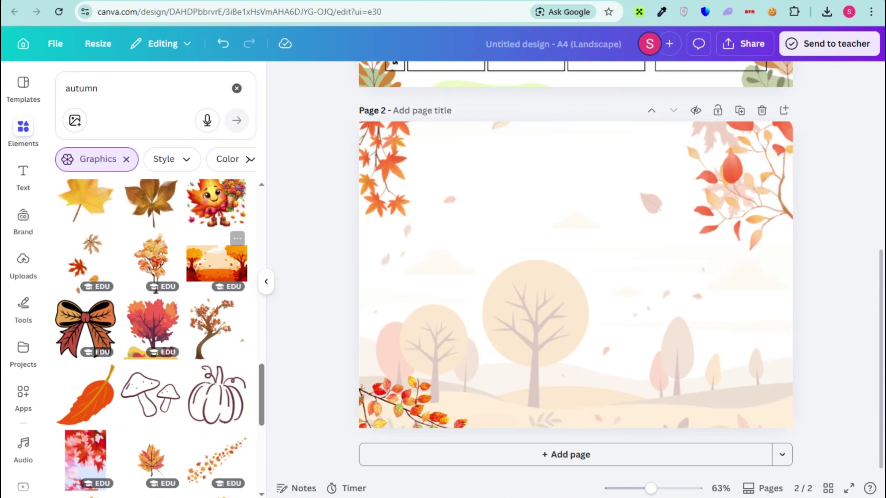
scroll(223, 265, down, 10)
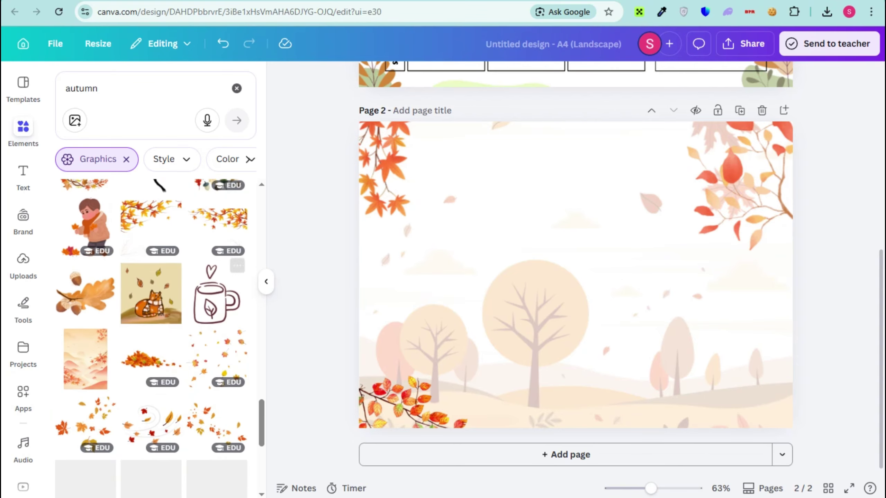
scroll(150, 279, down, 2)
scroll(150, 279, up, 3)
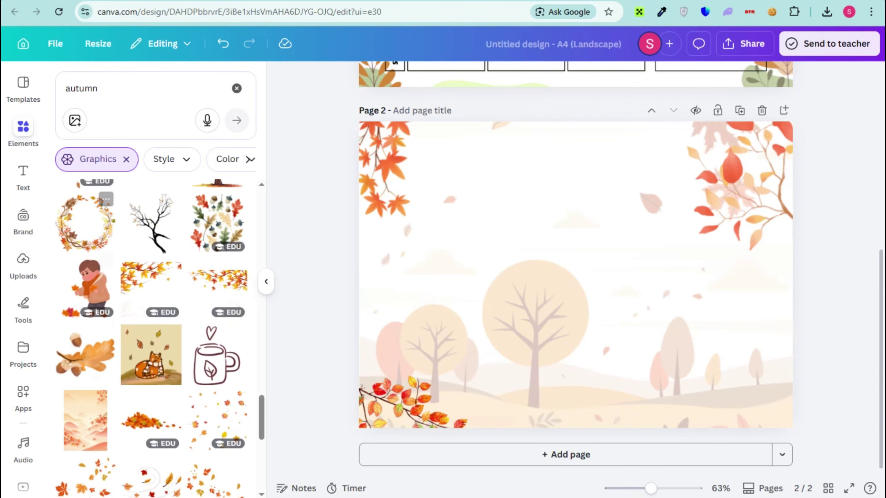
scroll(149, 280, down, 5)
click(151, 435)
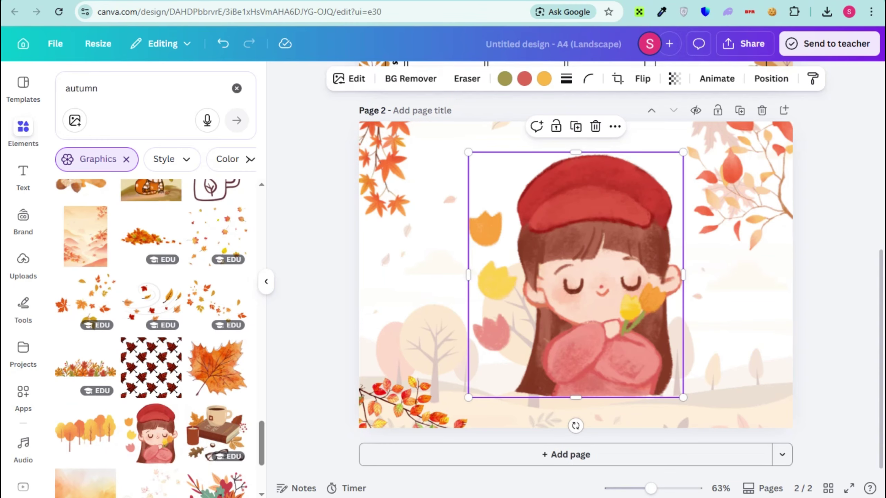
drag(682, 153, 545, 307)
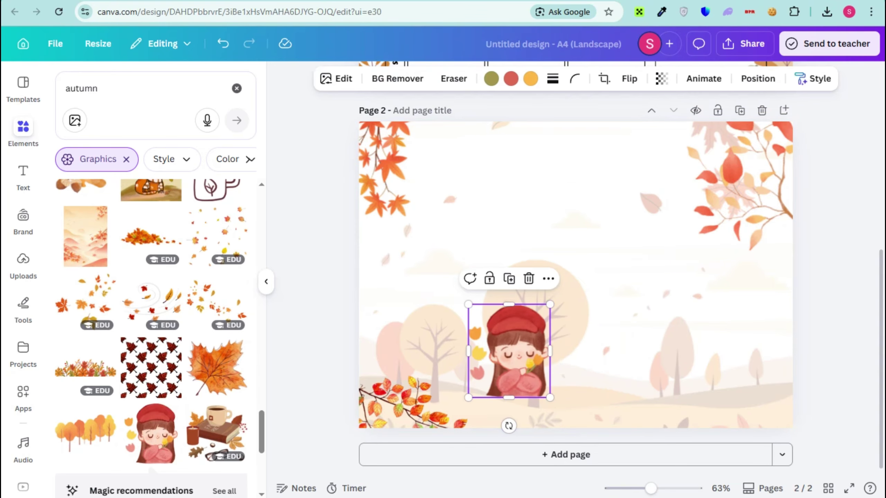
drag(507, 370, 746, 387)
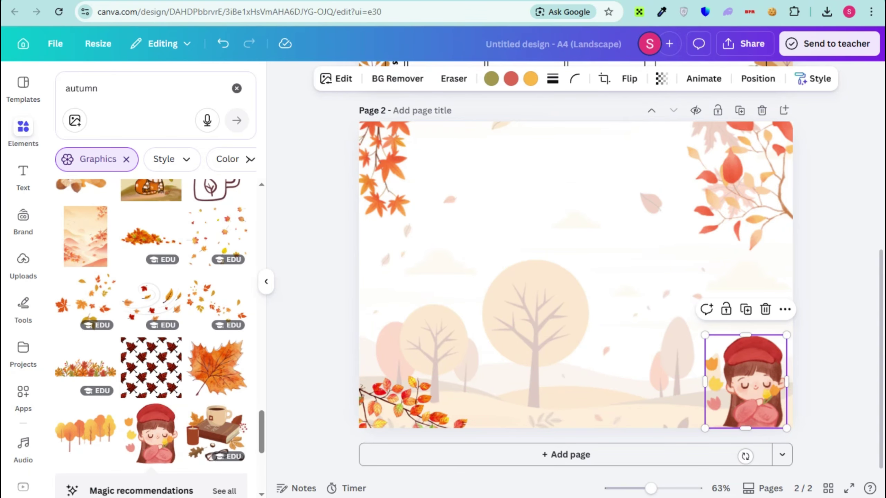
click(826, 374)
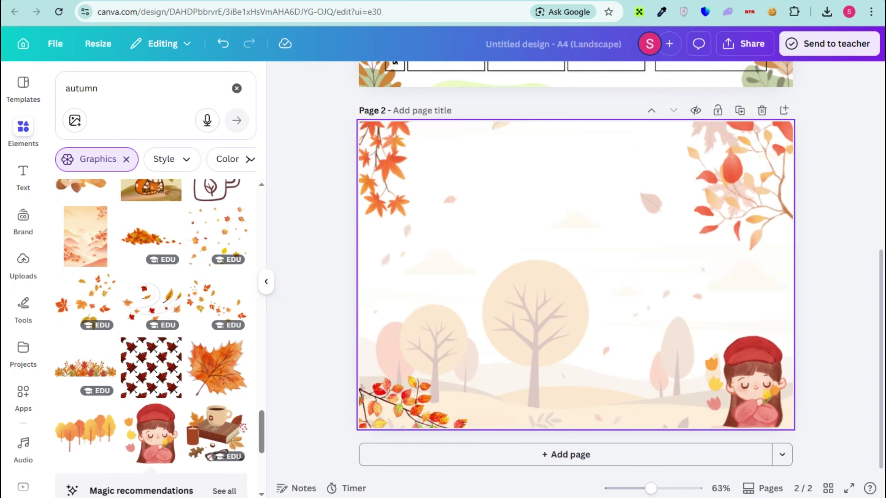
click(576, 245)
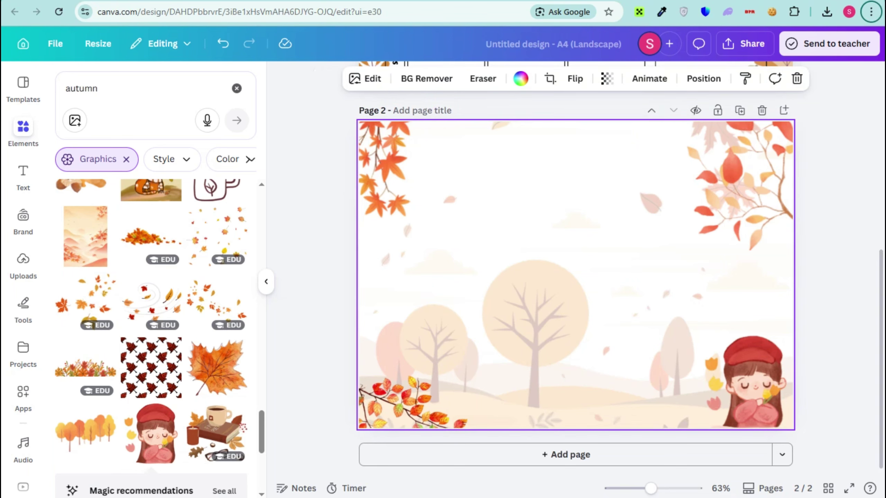
- Add a 'Weekly Meal Planner' paragraph text box to page 2 and try it in green
click(23, 176)
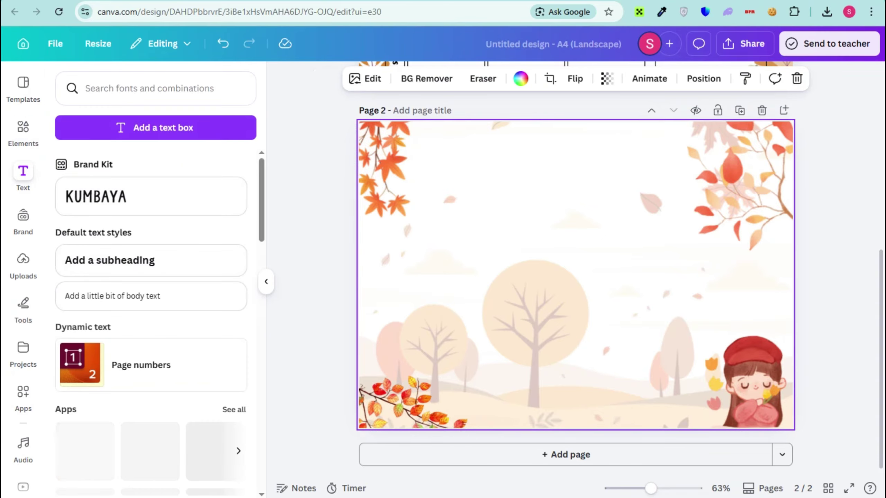
click(155, 128)
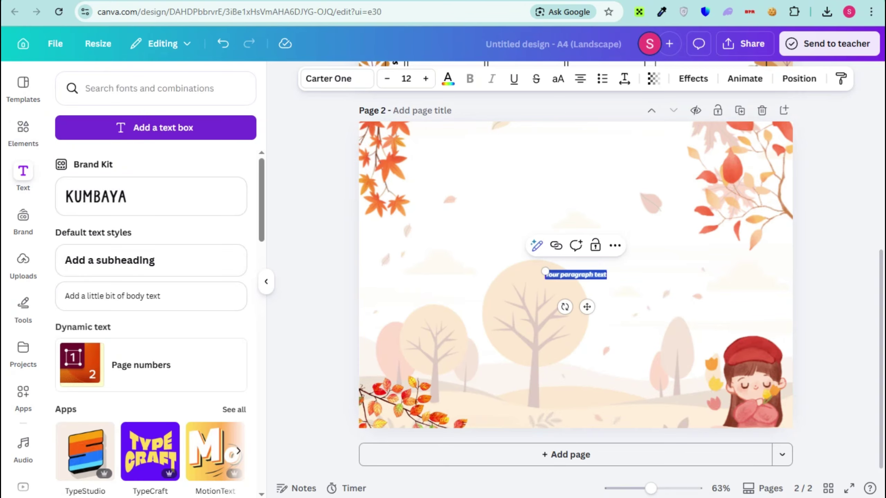
text(Weekly Meal Planner)
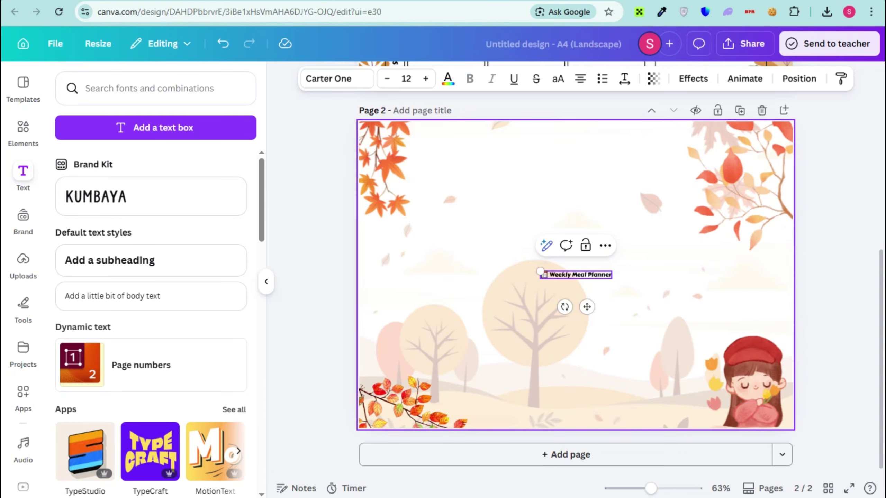
drag(540, 272, 467, 263)
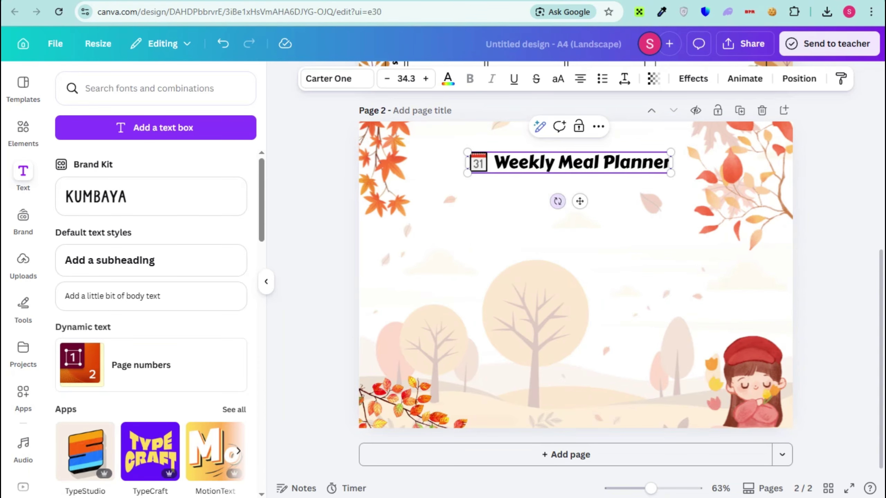
click(448, 78)
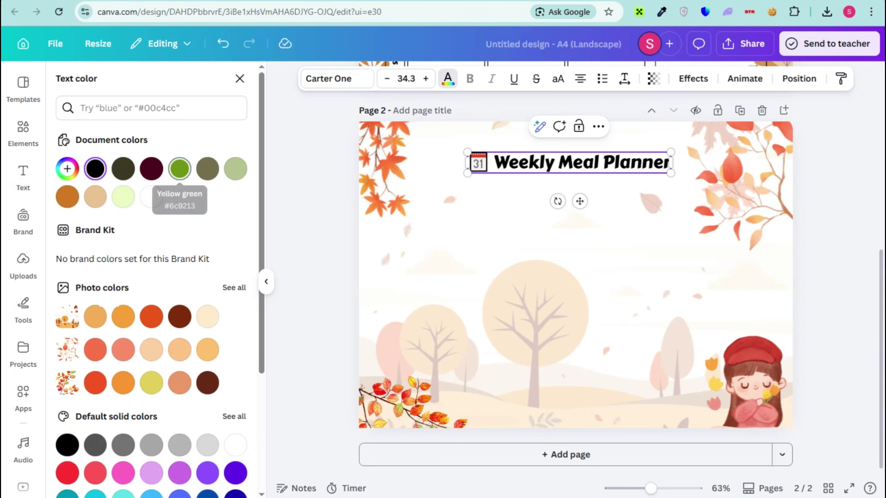
click(180, 169)
click(95, 169)
key(Return)
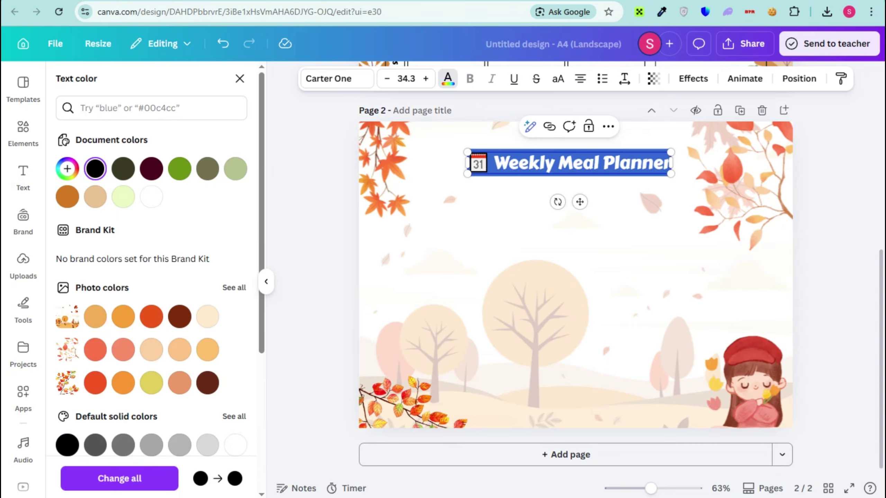
click(180, 169)
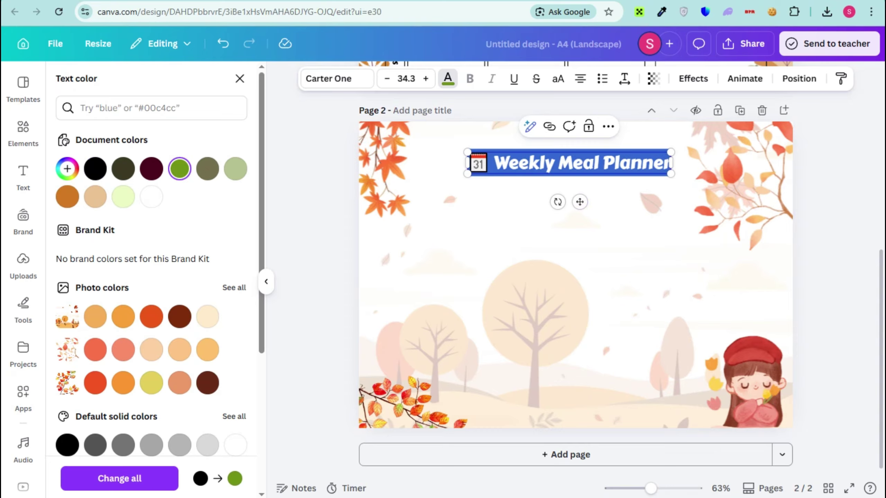
click(529, 163)
- Enlarge the title to size 45.7, recolour it orange-red, and move it higher
drag(468, 152, 425, 148)
drag(670, 148, 696, 144)
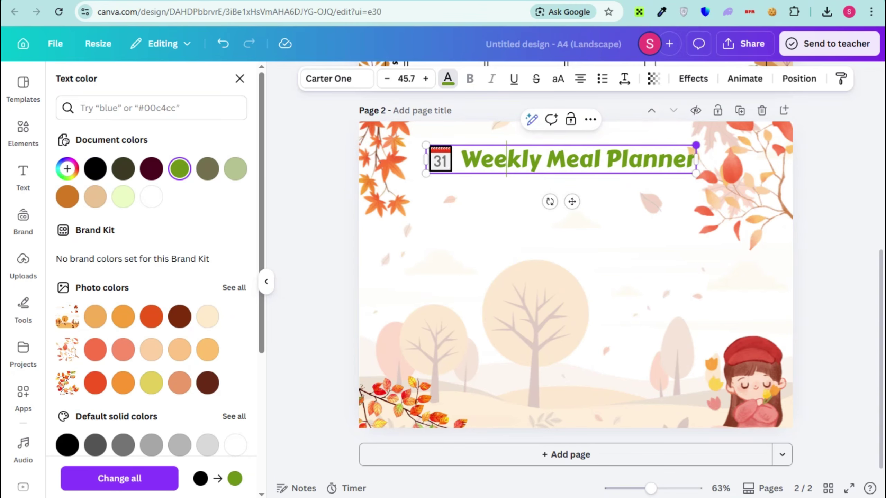
key(ctrl+a)
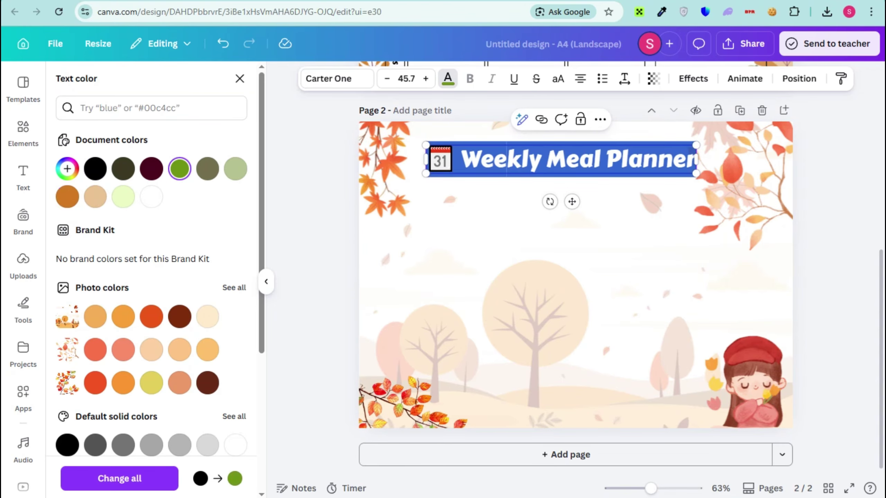
click(152, 317)
click(558, 244)
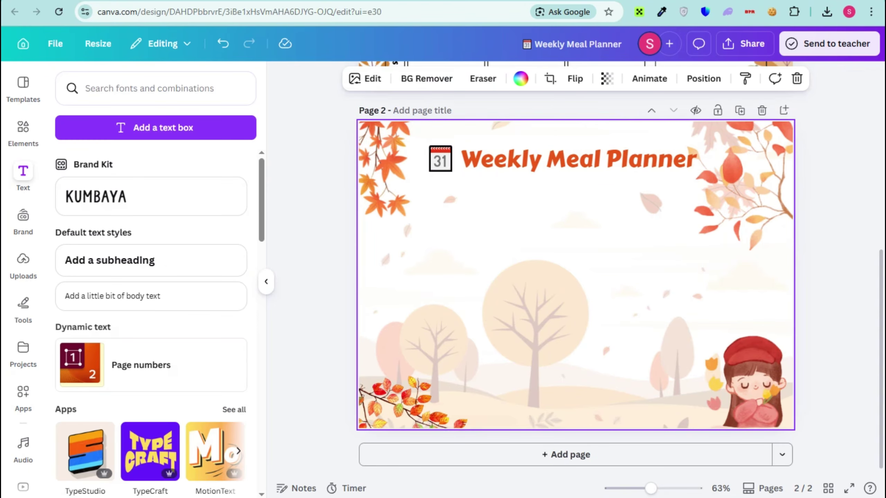
mouse_move(576, 159)
mouse_down()
mouse_move(574, 141)
mouse_move(574, 153)
mouse_up()
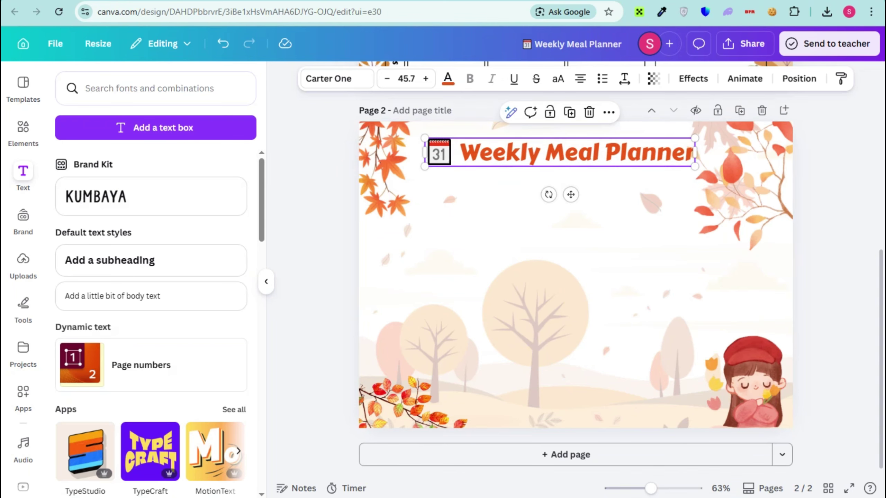
- Nudge the top-right leaves into the corner and shift the title slightly right
click(746, 182)
drag(747, 182, 755, 186)
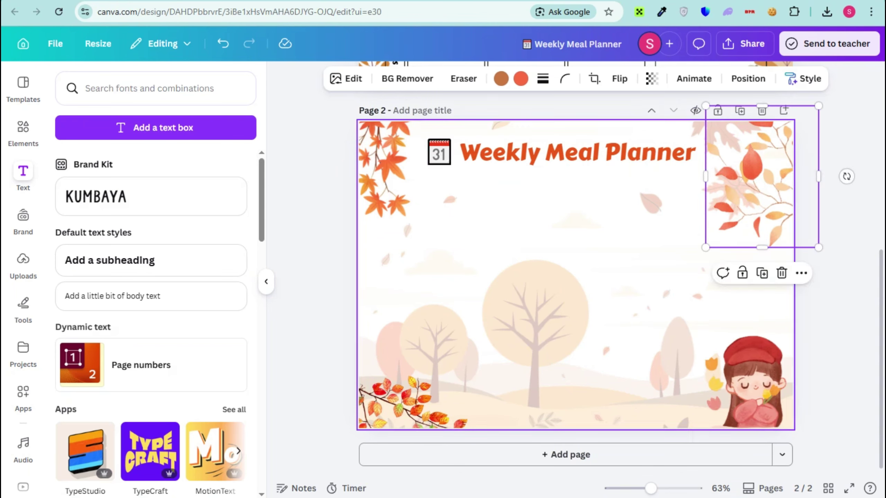
drag(574, 153, 585, 152)
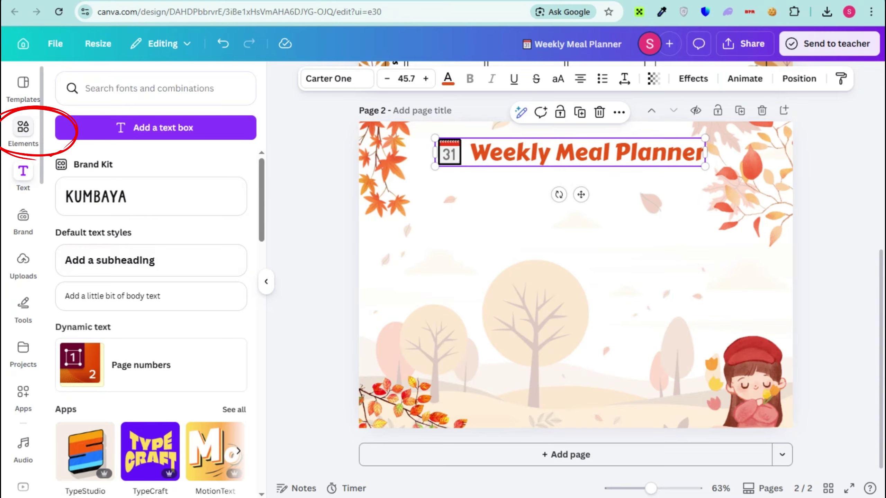
- Search graphics for 'box' and add a rectangle outline resized into a wide thin bar
click(23, 130)
click(139, 88)
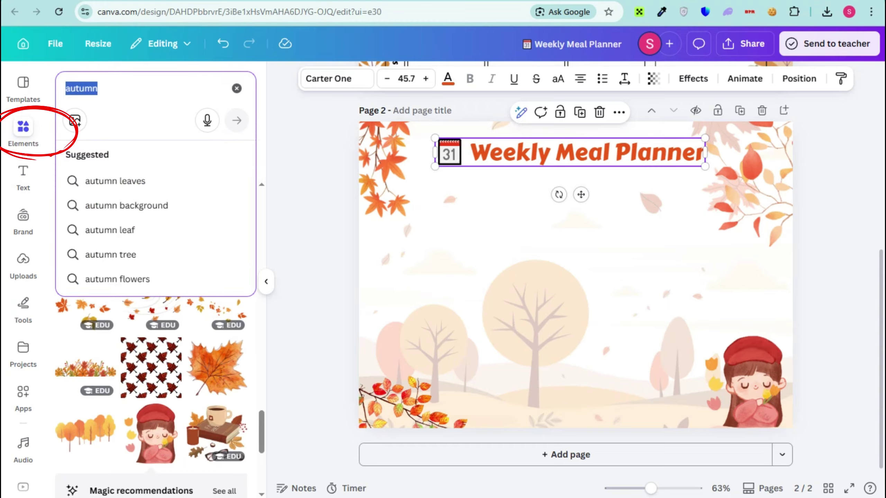
text(boxes)
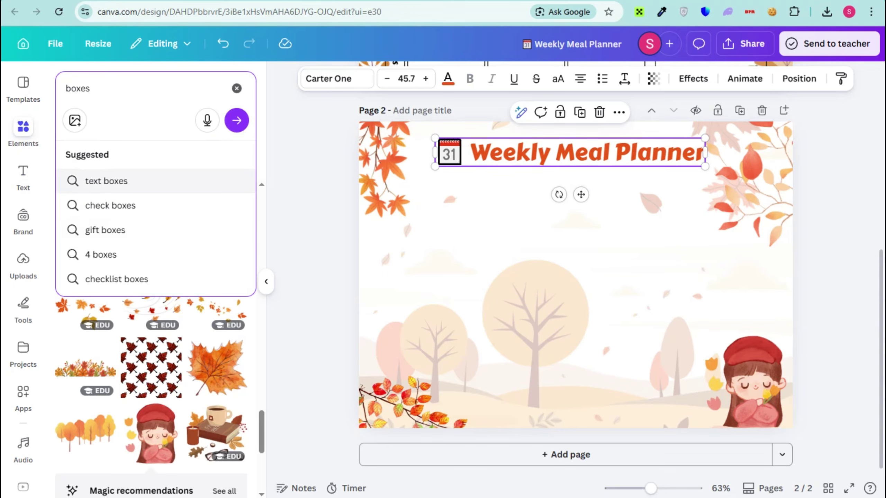
click(106, 181)
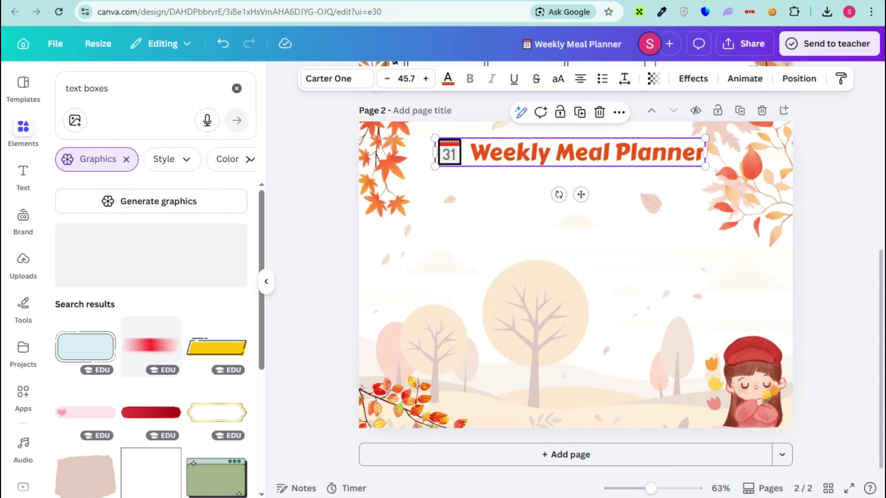
scroll(575, 419, up, 7)
scroll(575, 245, down, 6)
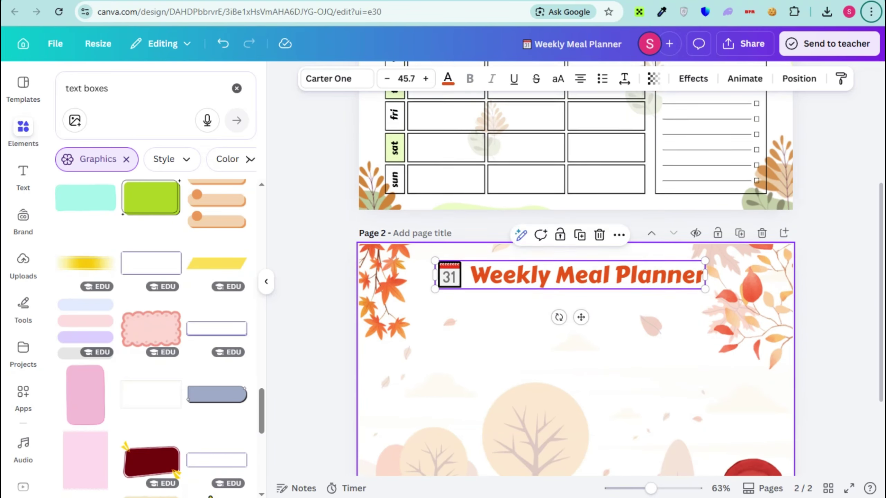
click(216, 328)
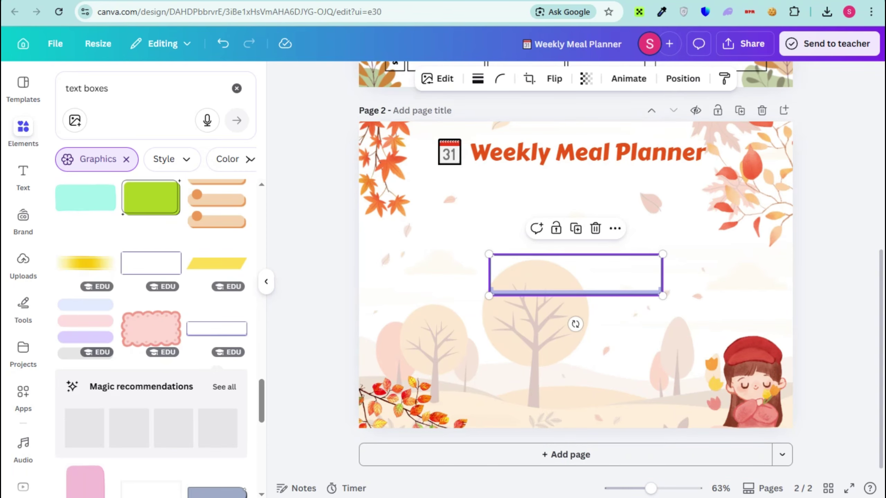
drag(575, 276, 510, 228)
drag(595, 206, 526, 222)
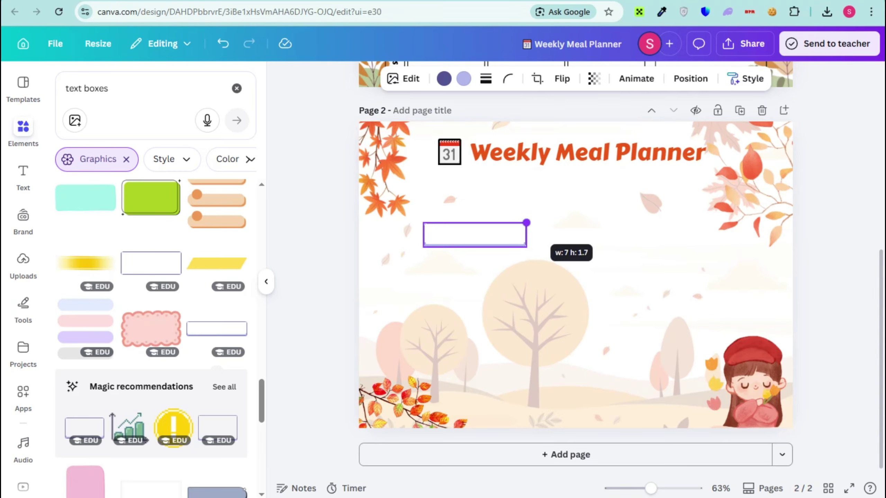
drag(474, 234, 414, 232)
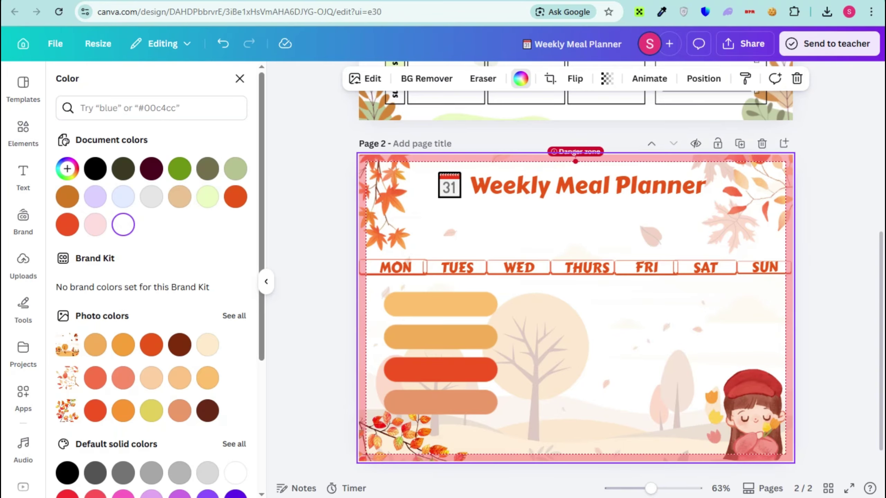
- Try resizing the orange bars graphic beside MON, then delete it
drag(496, 293, 455, 308)
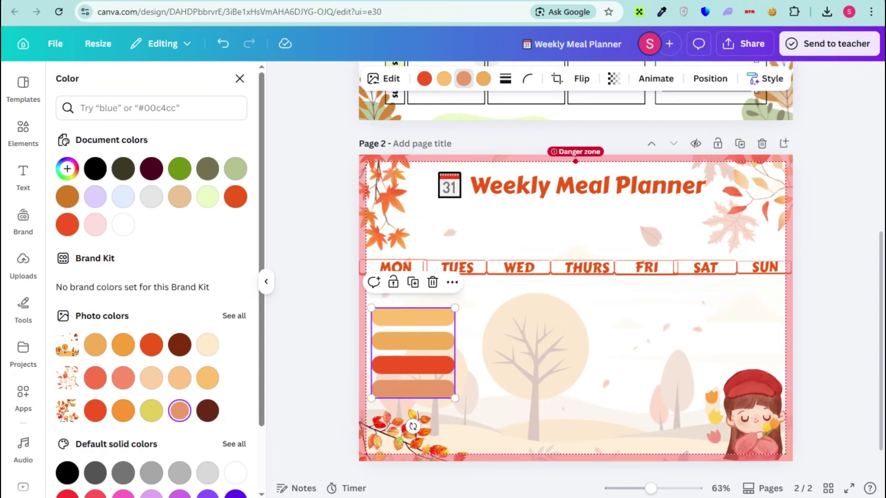
drag(413, 352, 412, 337)
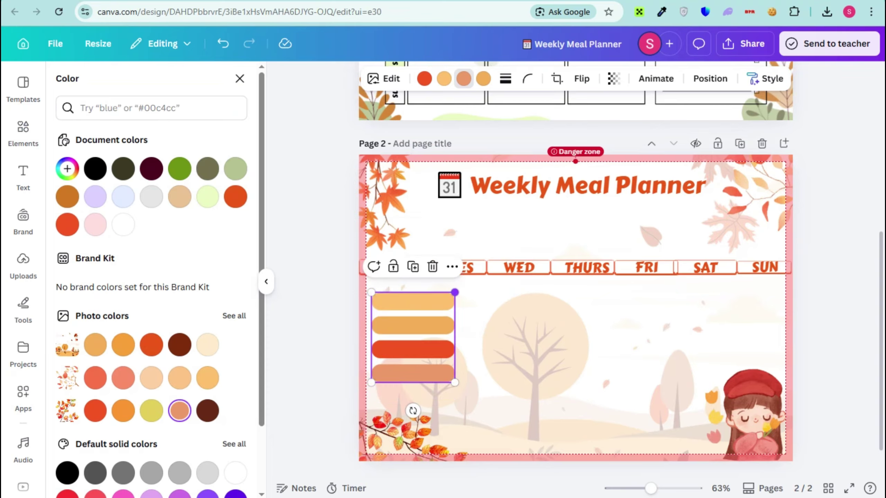
drag(454, 292, 432, 316)
drag(401, 348, 404, 318)
key(Delete)
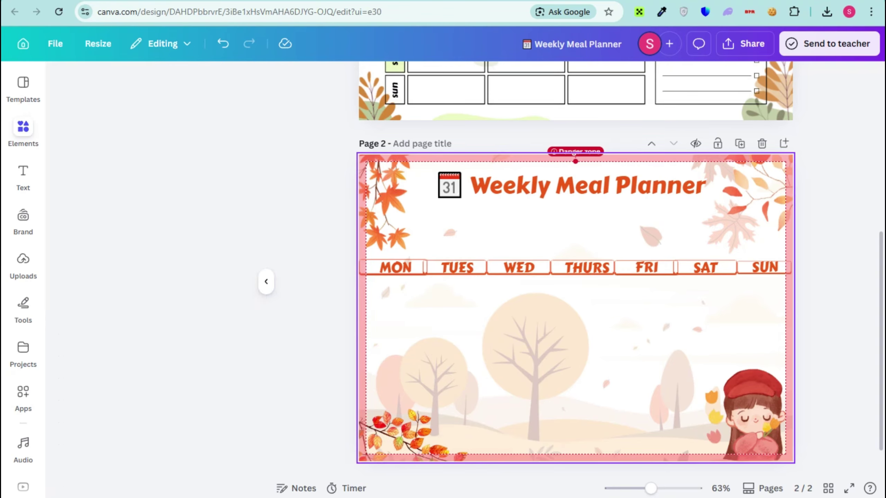
- Add a rectangle, shrink it to a small box under MON, and give it an orange border
click(151, 262)
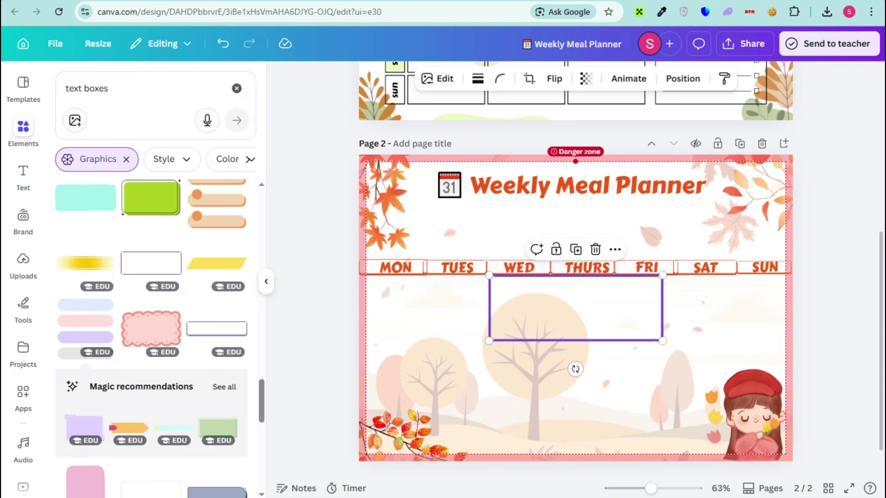
drag(660, 277, 564, 312)
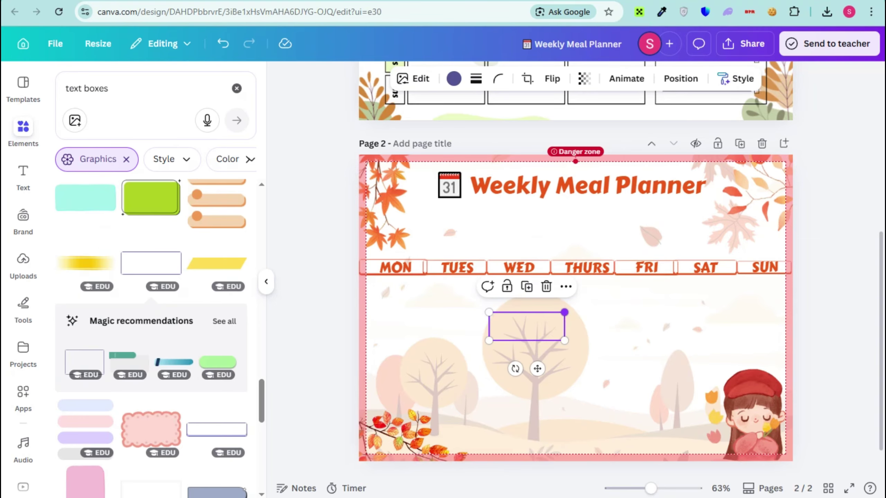
drag(537, 369, 427, 350)
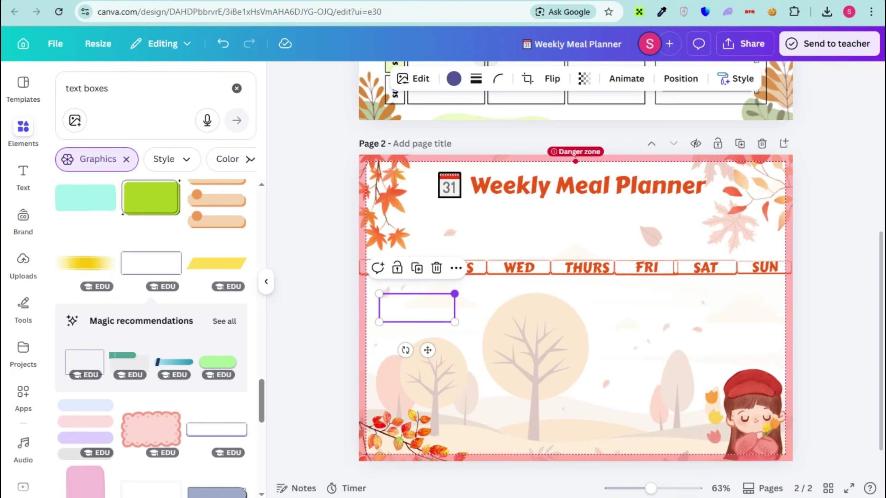
drag(454, 294, 439, 296)
drag(420, 350, 410, 337)
click(453, 78)
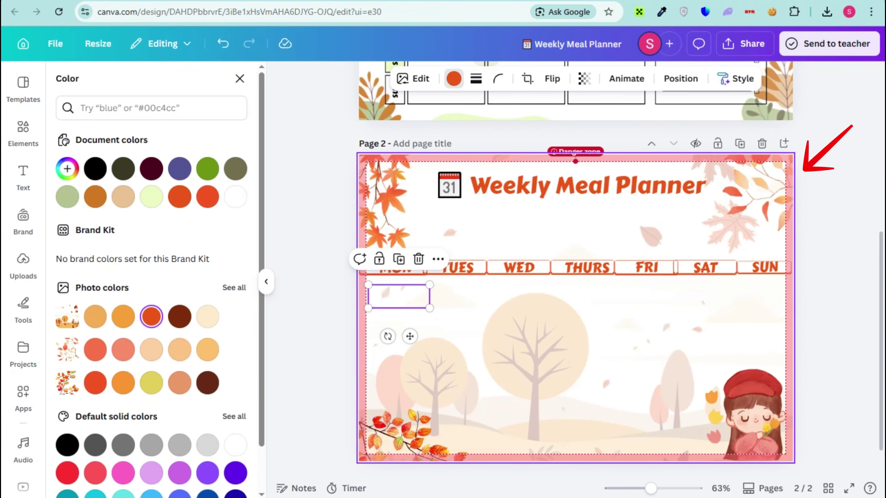
key(Escape)
click(399, 297)
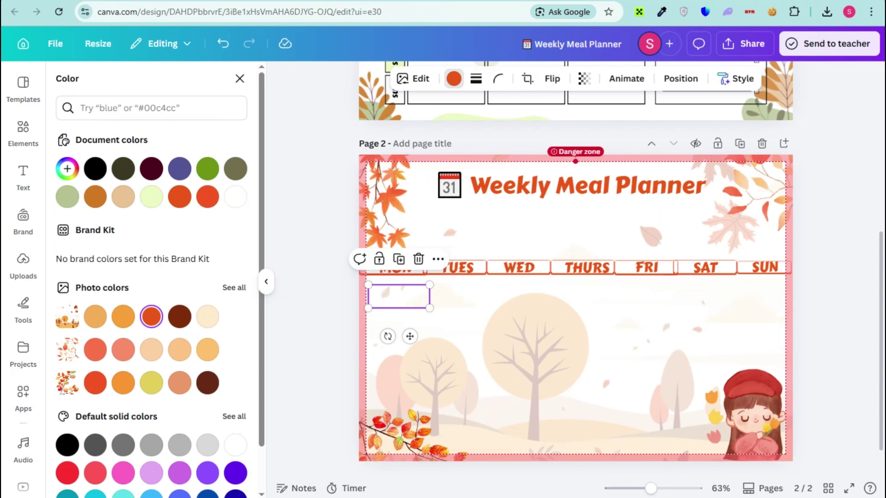
- Stack three boxes under MON and copy that column across to TUES and WED
key(ctrl+d)
drag(405, 303, 398, 368)
key(ctrl+d)
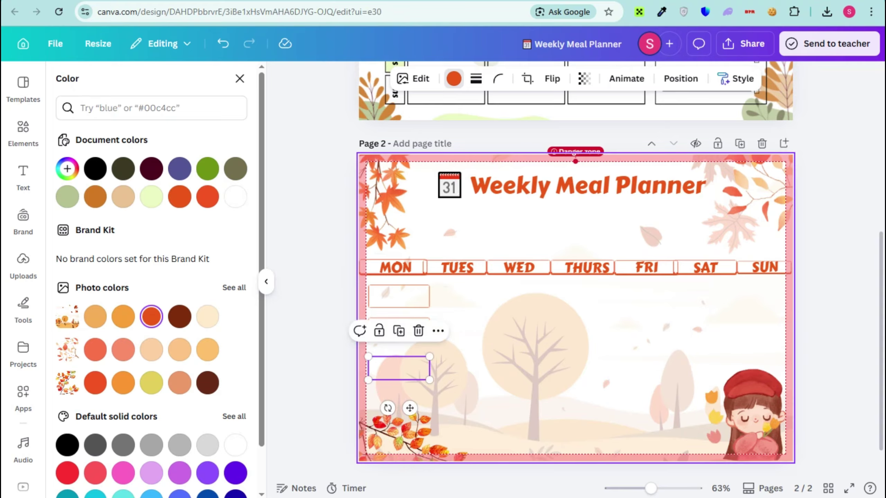
drag(480, 386, 367, 284)
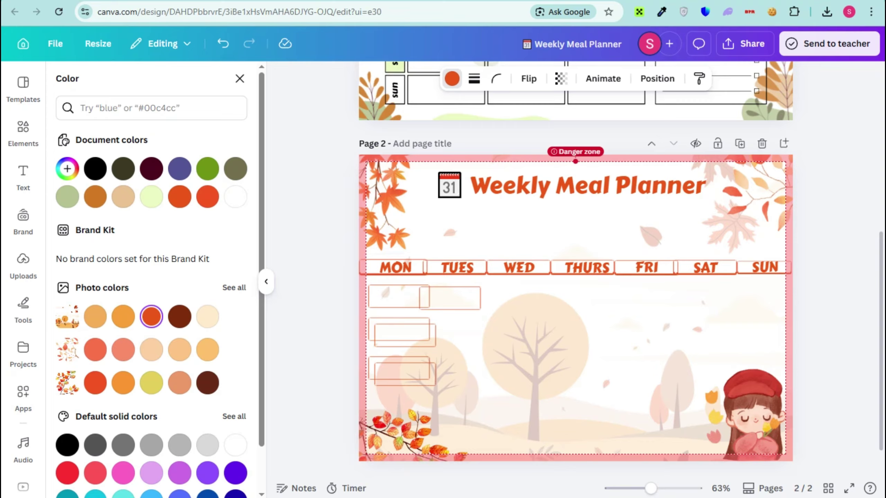
drag(449, 298, 665, 293)
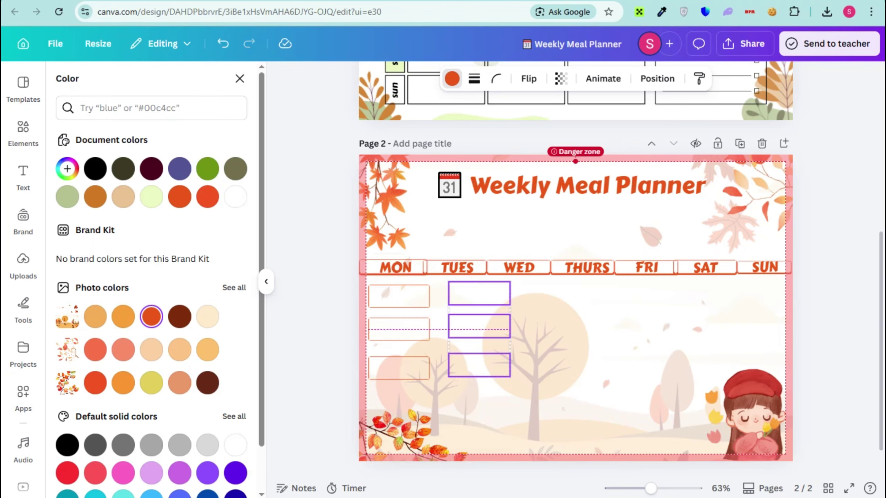
key(ctrl+d)
key(ctrl+d)
key(ctrl+d)
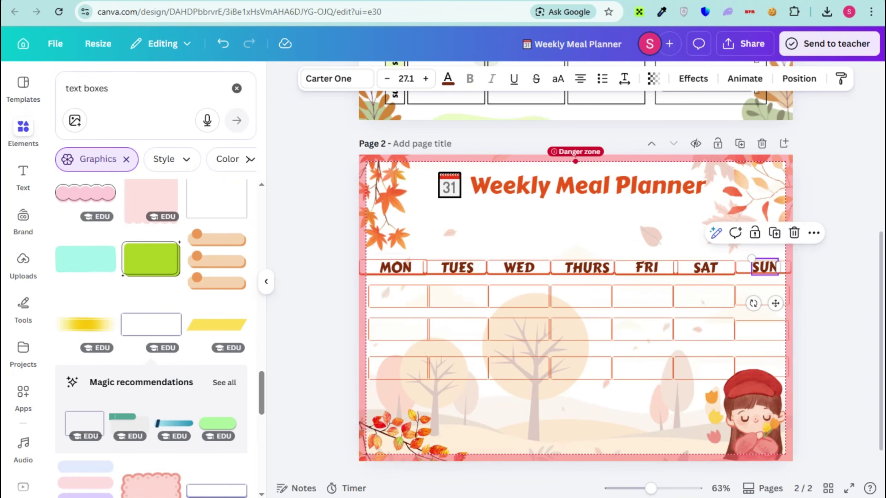
- Add a small 'SHOP LIST' notepad graphic near the bottom-left of page 2
click(104, 87)
key(ctrl+a)
text(s)
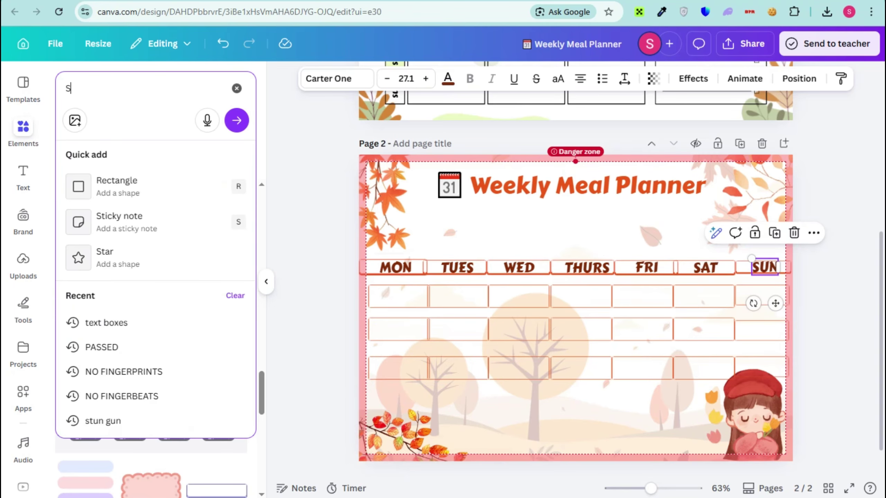
text(HOP)
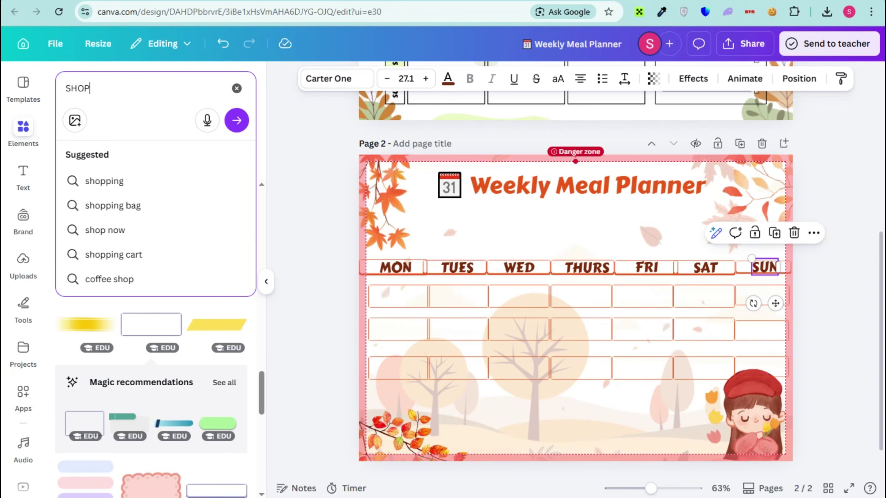
text( LIST)
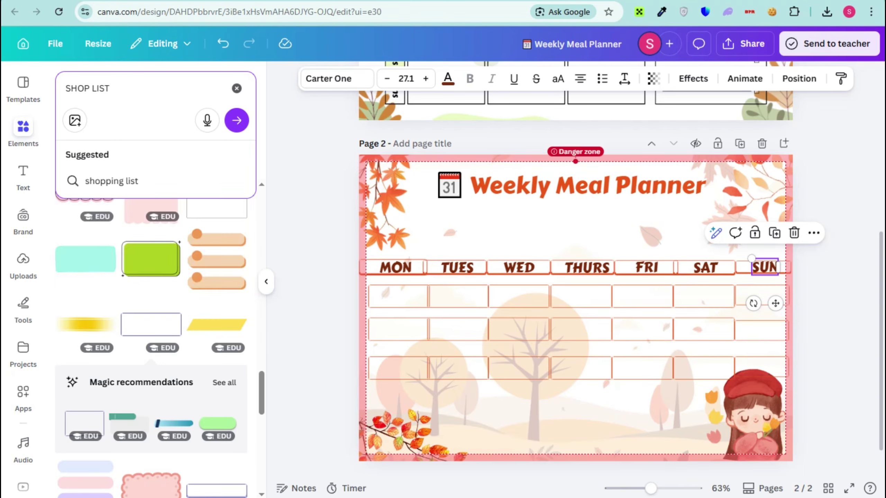
key(Return)
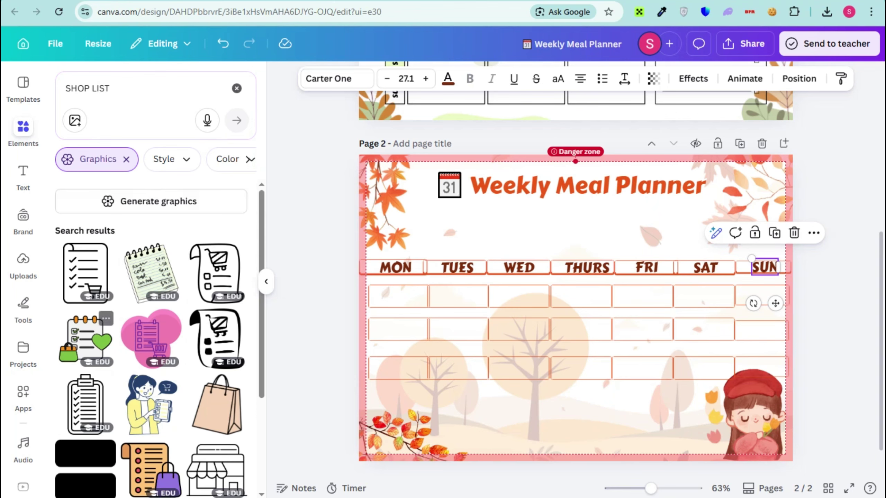
click(86, 340)
drag(695, 189, 509, 373)
drag(483, 401, 467, 422)
key(Escape)
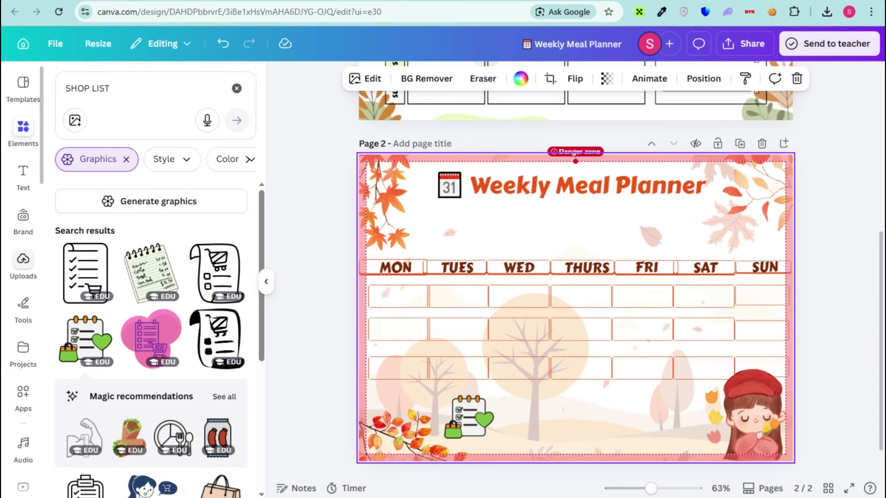
- Search Elements for 'LINES' for the black lines, then bring up the Share panel
click(110, 88)
key(ctrl+a)
text(L)
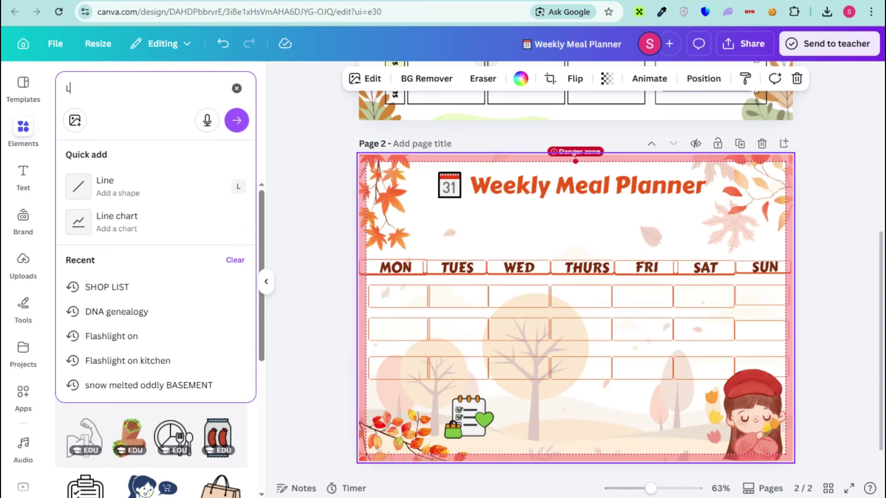
text(INES)
key(Return)
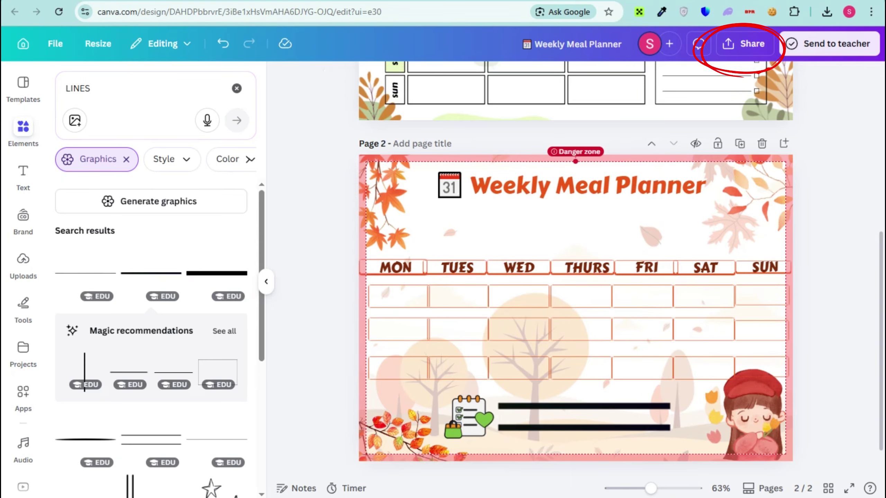
scroll(575, 269, up, 10)
scroll(576, 268, down, 11)
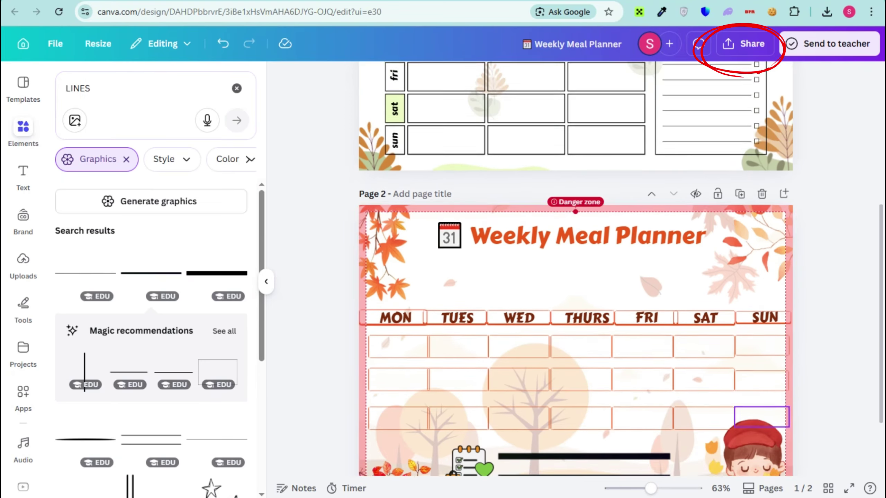
click(744, 44)
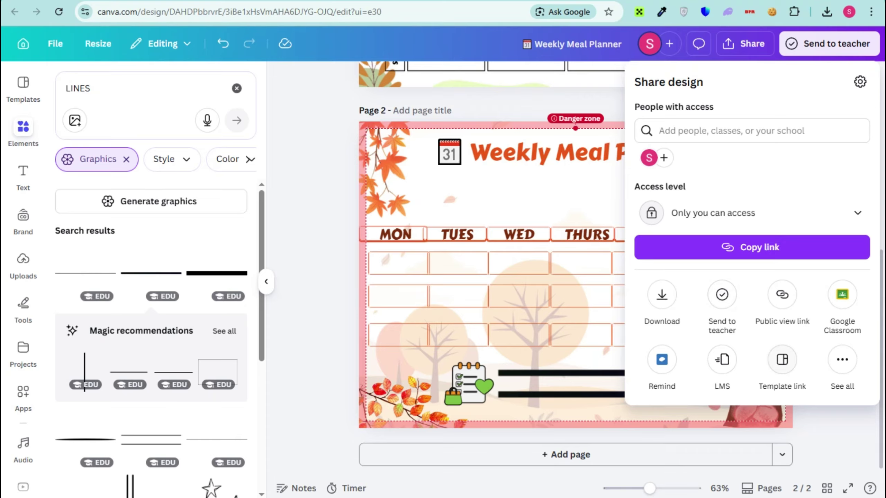
- Create a Canva template link for the meal planner from the Share panel
click(782, 359)
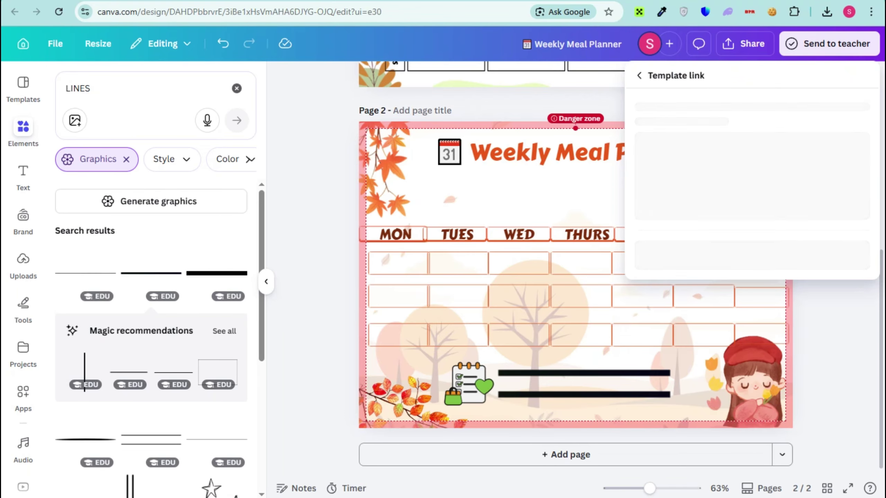
click(752, 324)
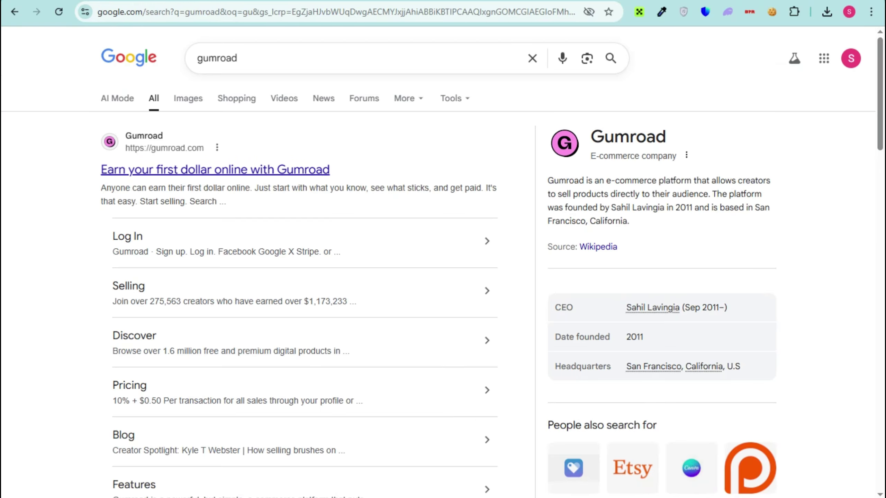
- Go to the Gumroad website and start selling to reach the seller dashboard
click(215, 170)
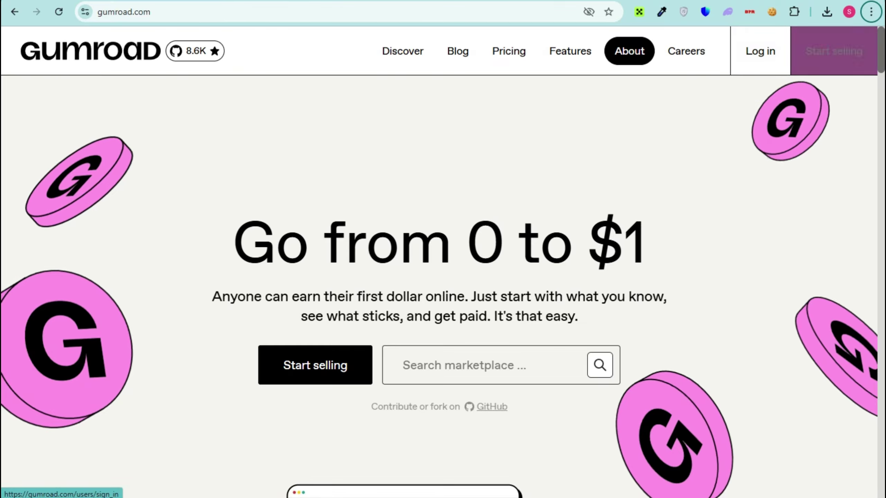
click(315, 365)
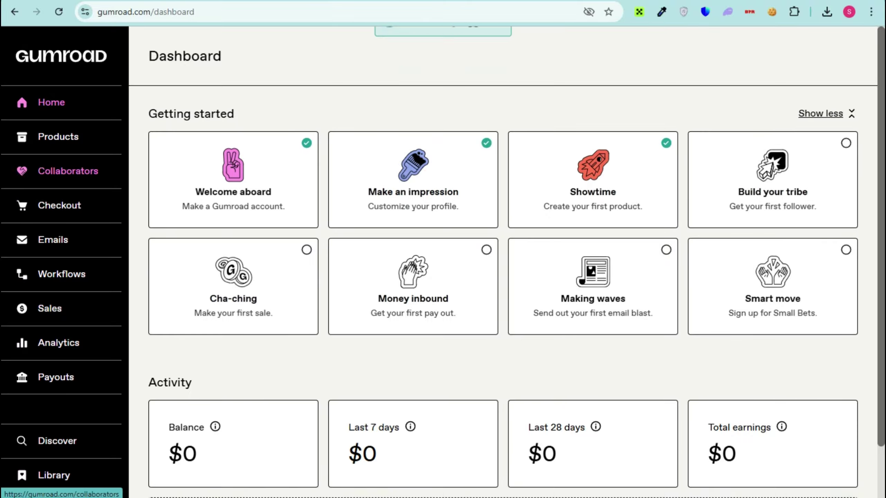
- Create a new digital product 'MEAL PLANNER TEMPLATE' priced at $10 and continue to customize it
click(58, 136)
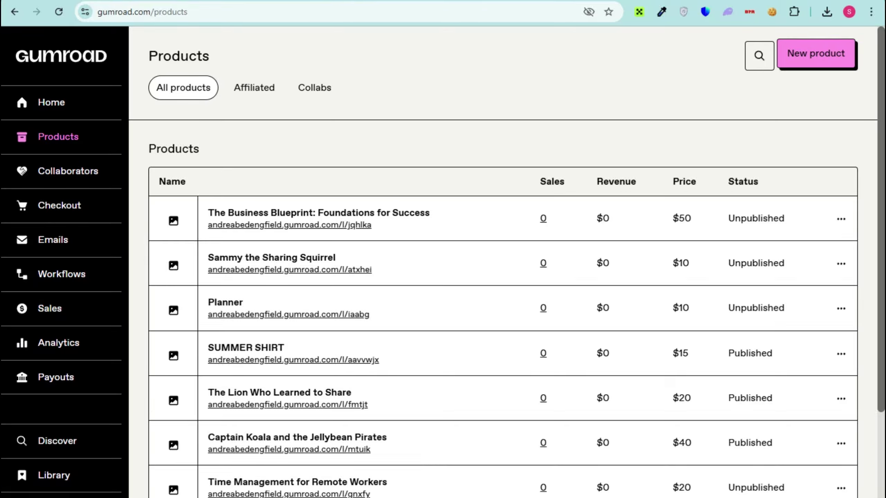
click(818, 55)
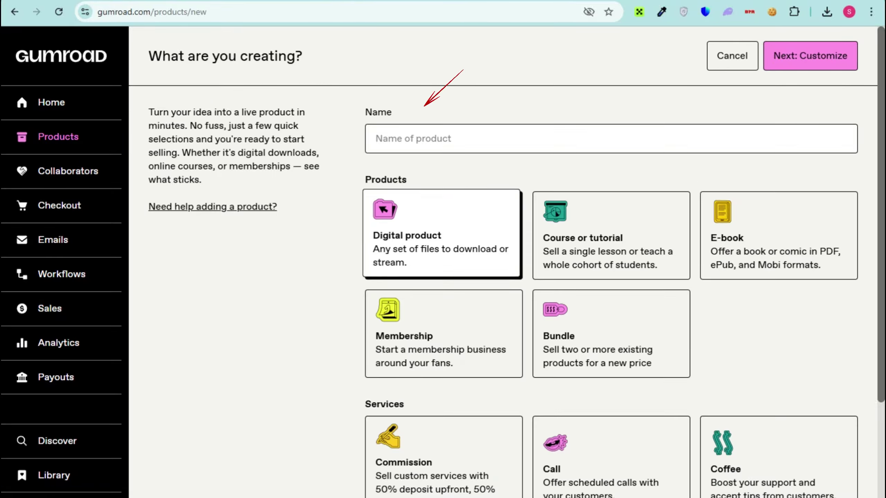
scroll(610, 244, down, 3)
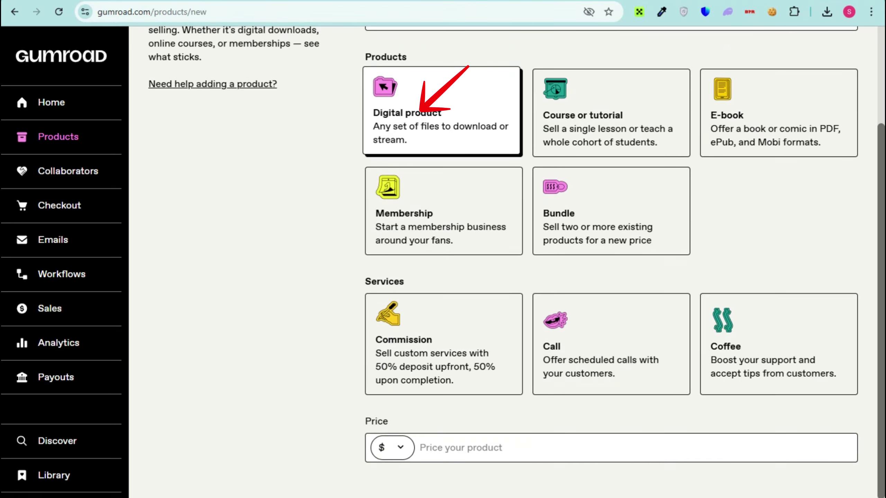
scroll(611, 244, up, 2)
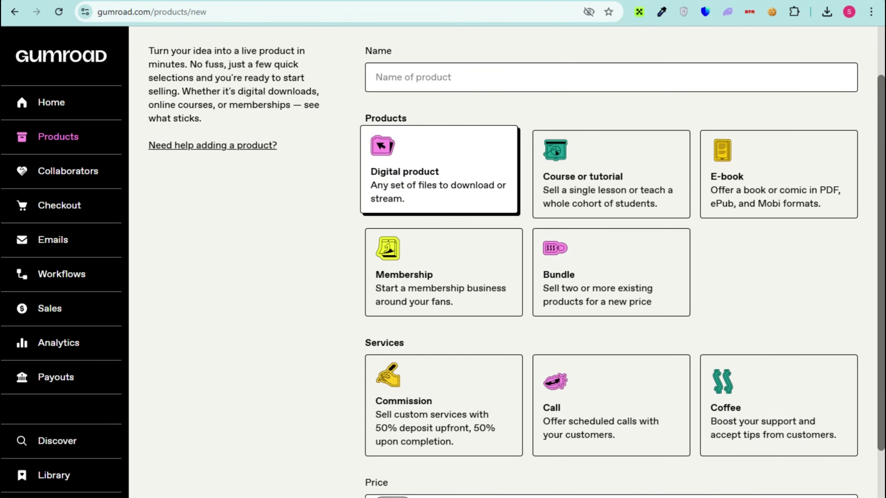
text(MEAL PLANNER TEMPLATE)
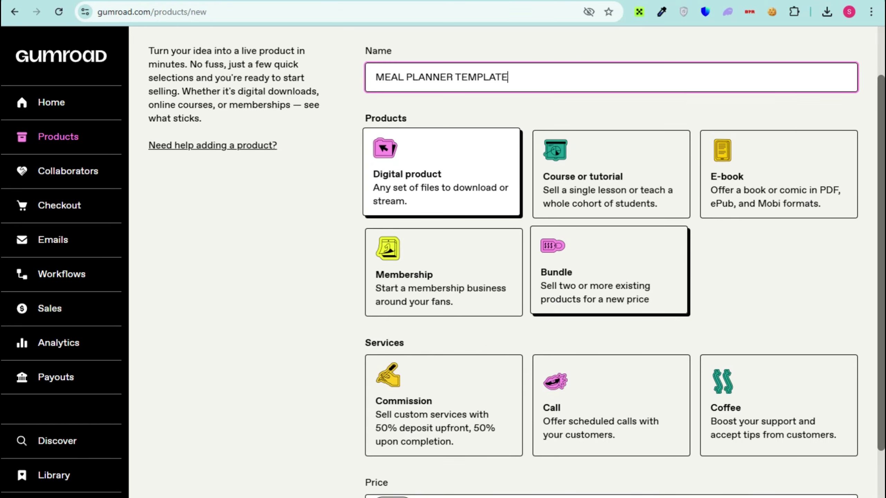
scroll(610, 244, down, 2)
click(454, 447)
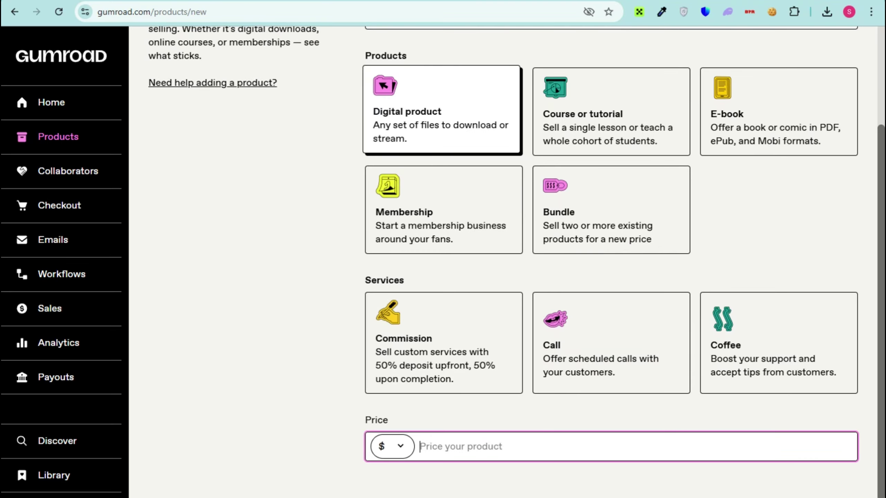
text(10)
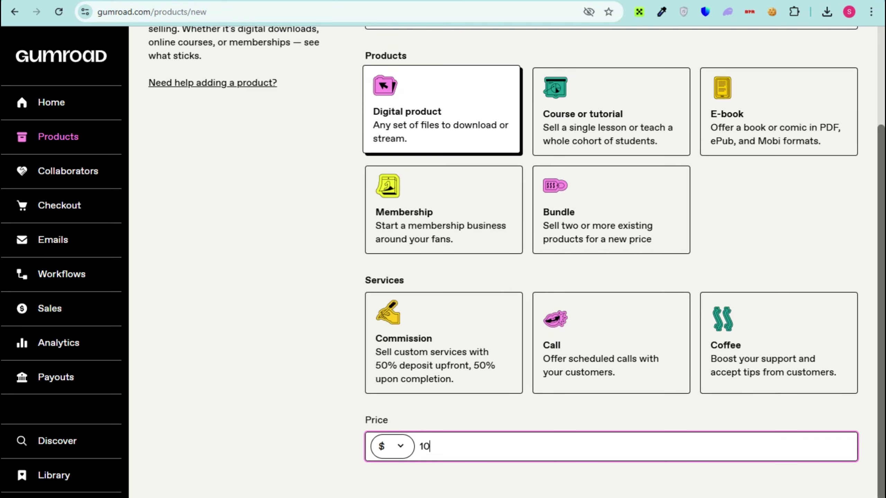
key(Return)
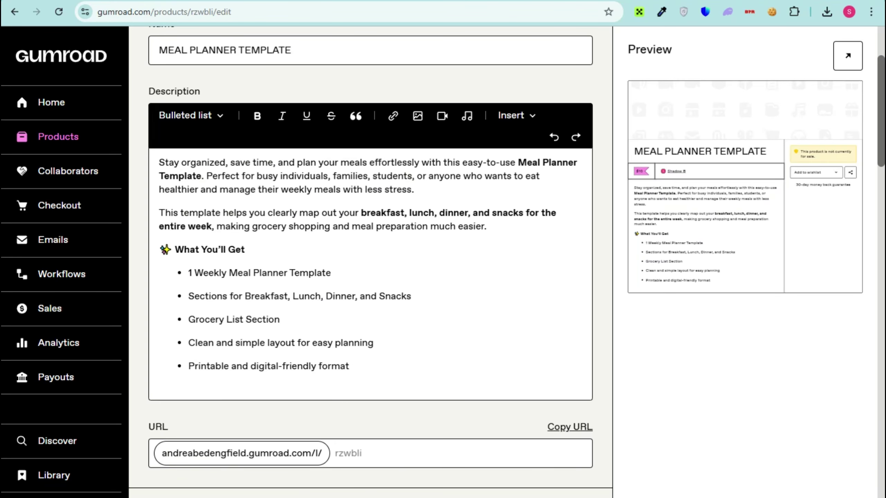
scroll(370, 244, down, 3)
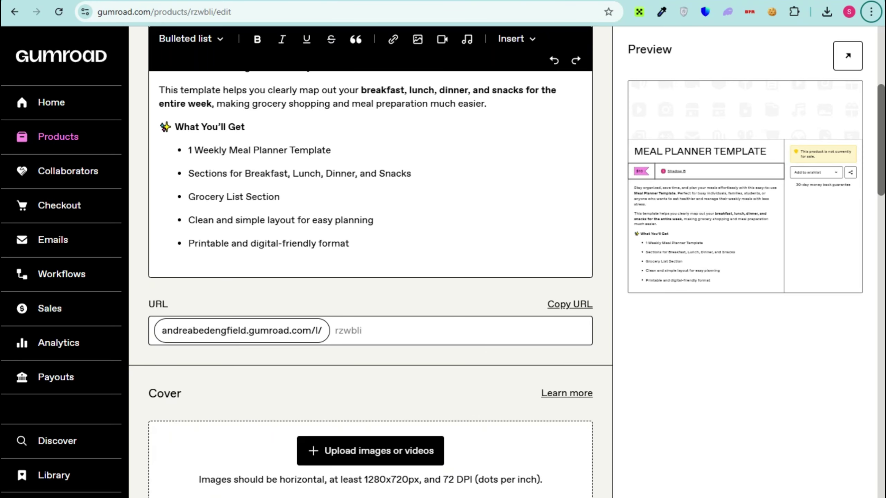
scroll(369, 279, down, 5)
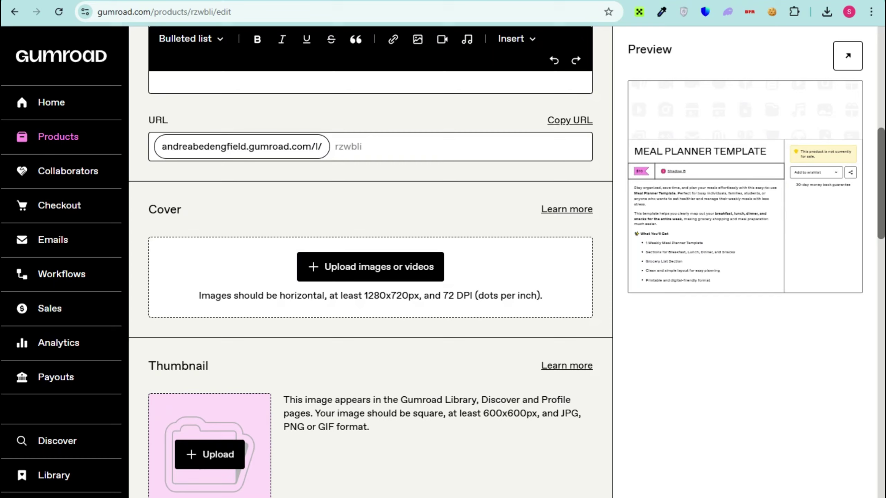
scroll(209, 330, down, 4)
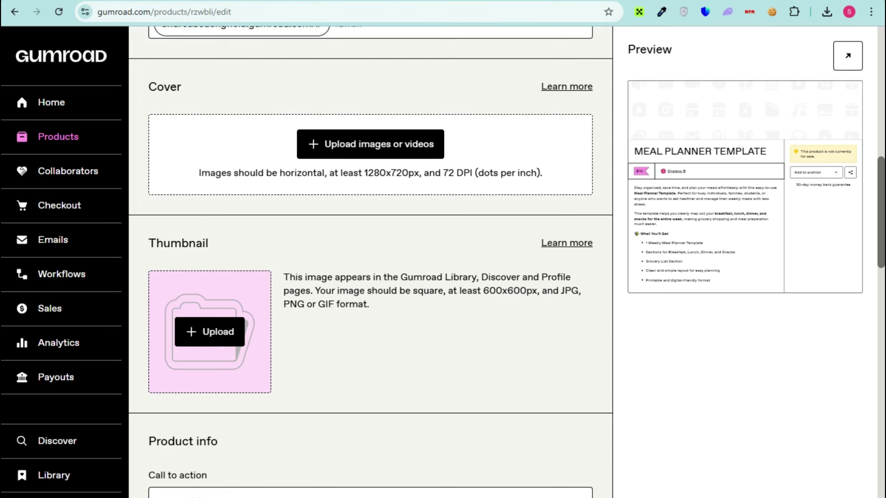
scroll(370, 261, down, 5)
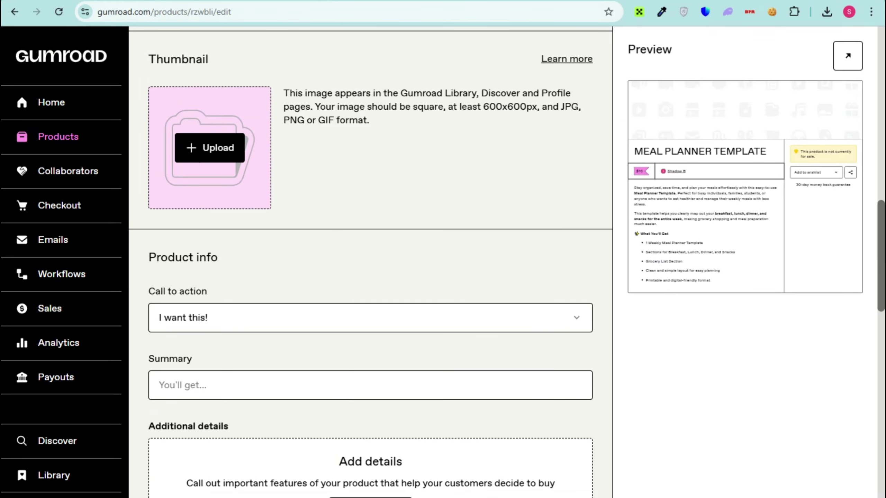
scroll(371, 261, down, 2)
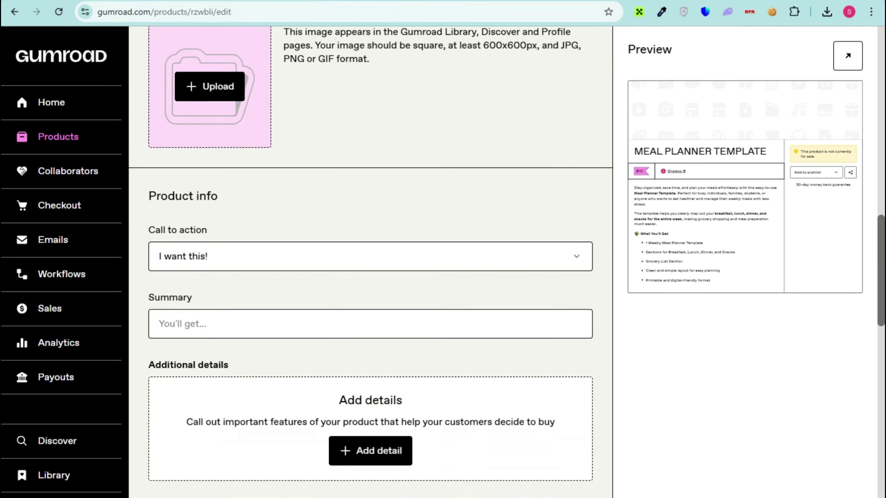
scroll(370, 325, down, 5)
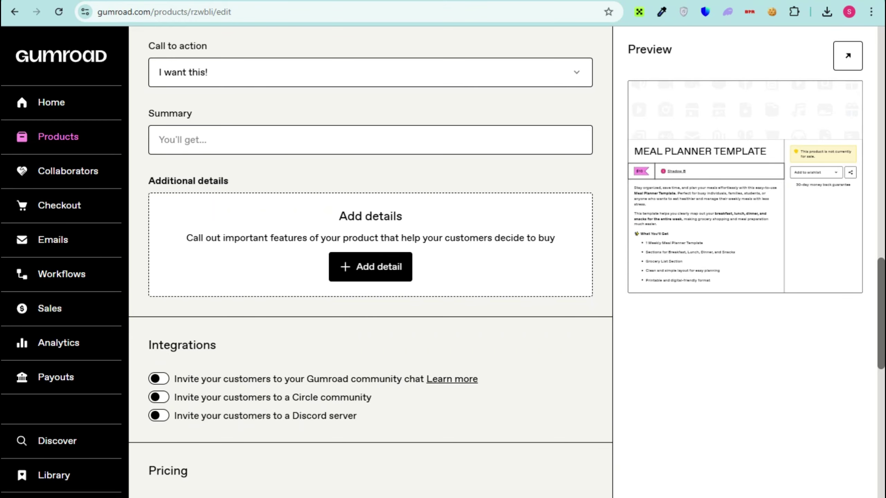
click(159, 415)
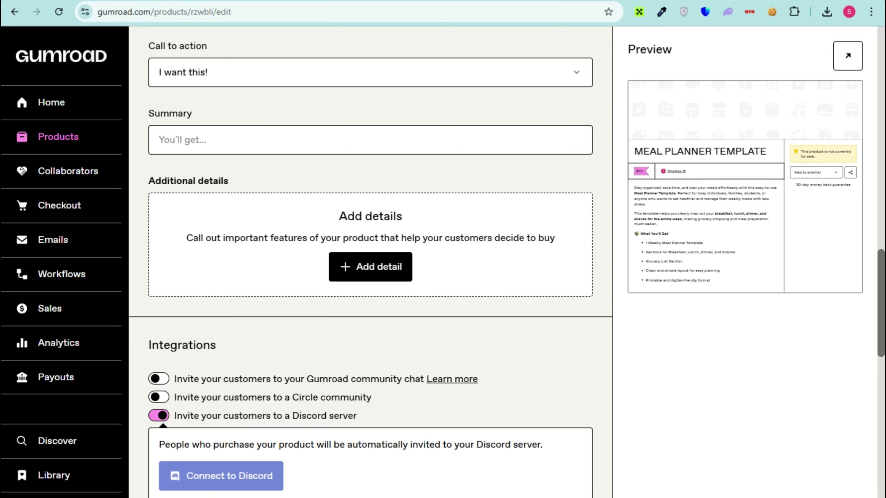
click(159, 416)
scroll(159, 416, down, 5)
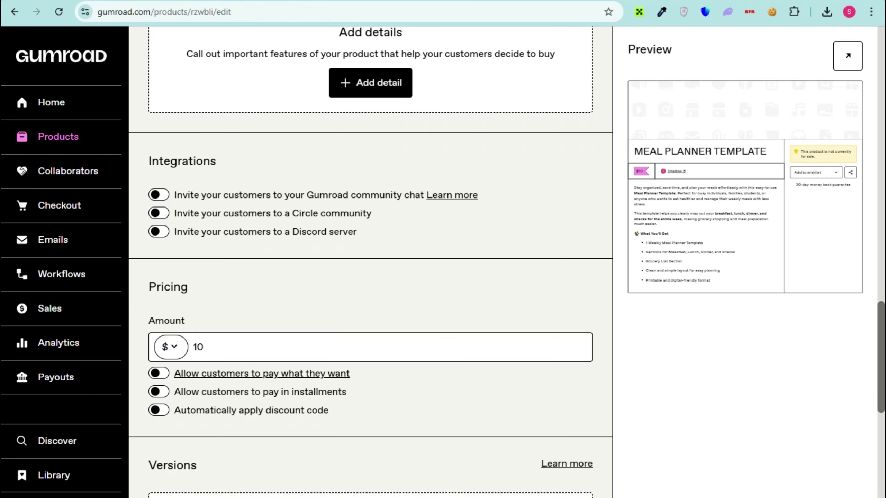
scroll(370, 261, down, 5)
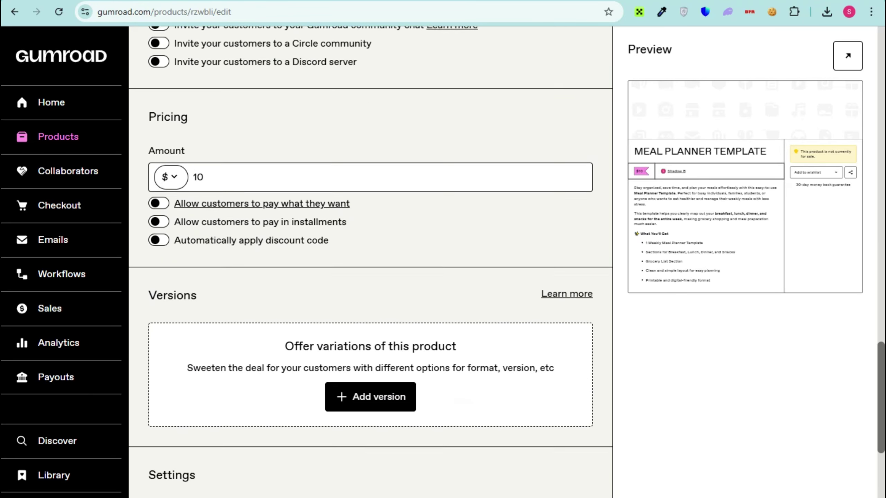
scroll(376, 383, down, 3)
scroll(376, 383, down, 2)
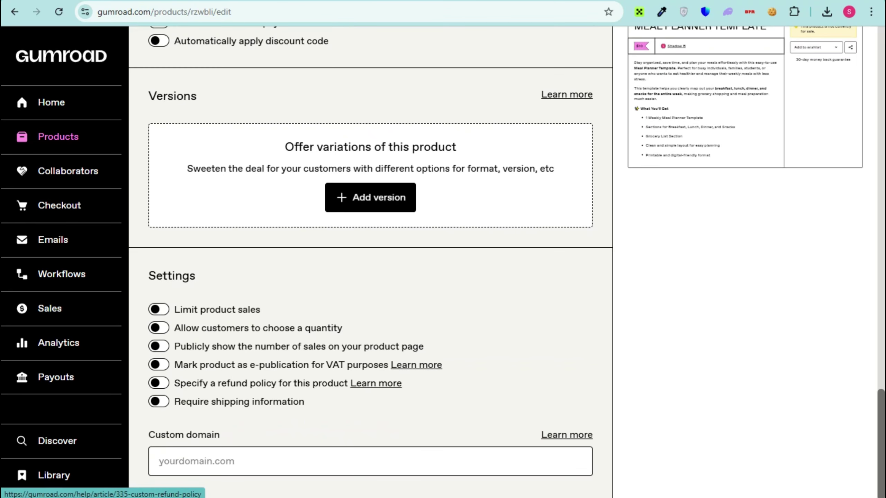
scroll(376, 383, up, 20)
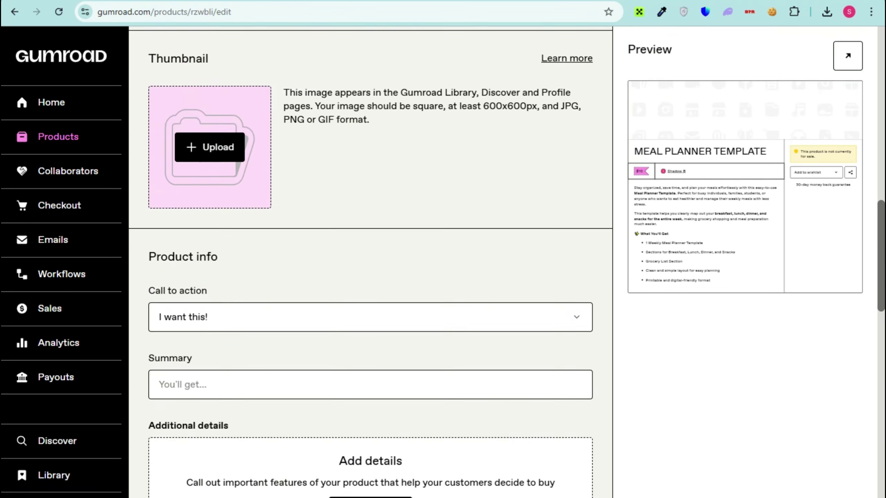
scroll(370, 261, up, 3)
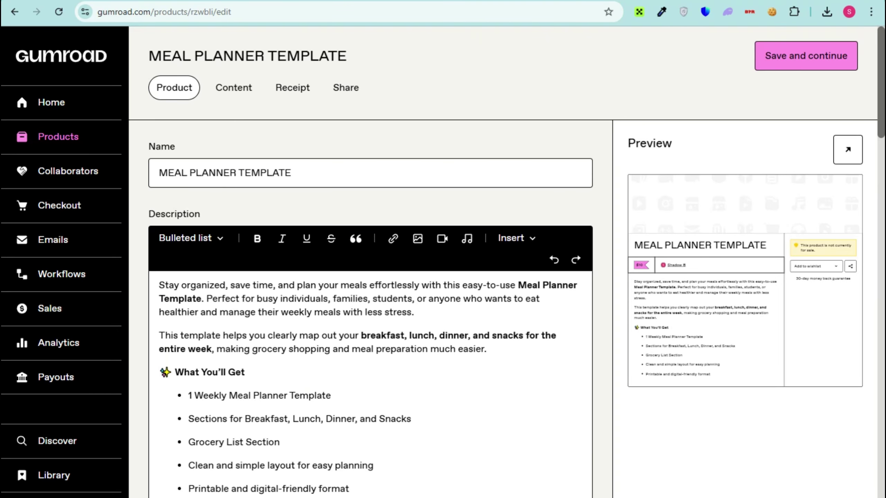
- Save the product details, add a LINK entry as content, and go to sharing options
click(806, 55)
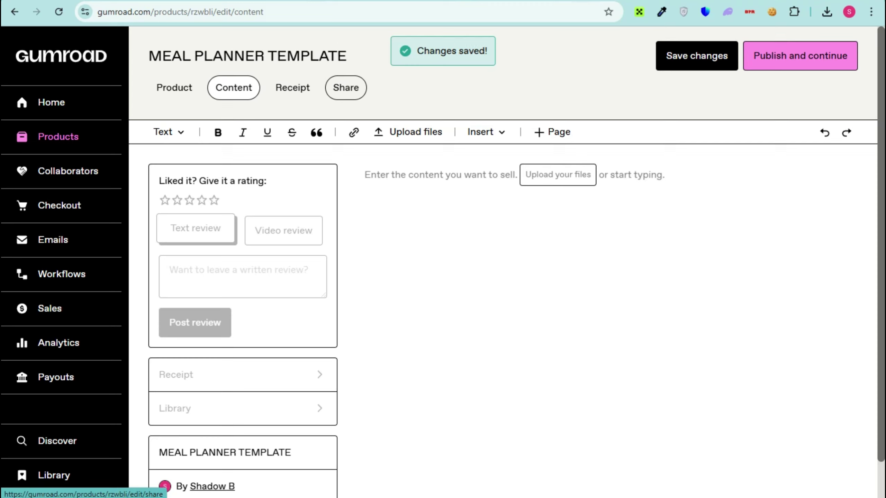
click(558, 175)
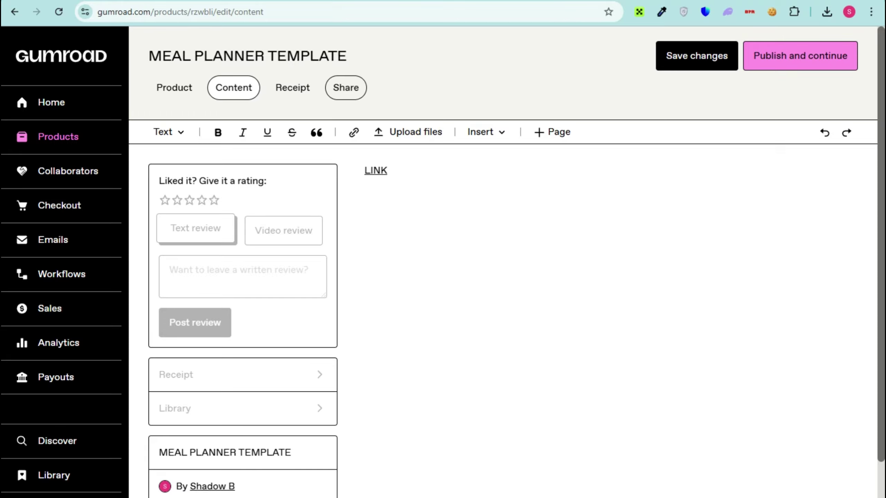
click(345, 87)
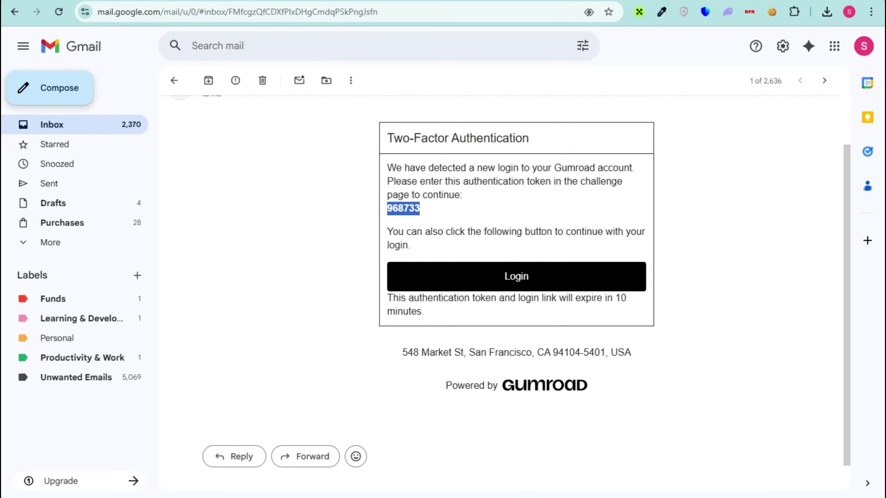
- Draft a new Gmail email to the recipient's address with the Canva template link pasted in the body
click(49, 88)
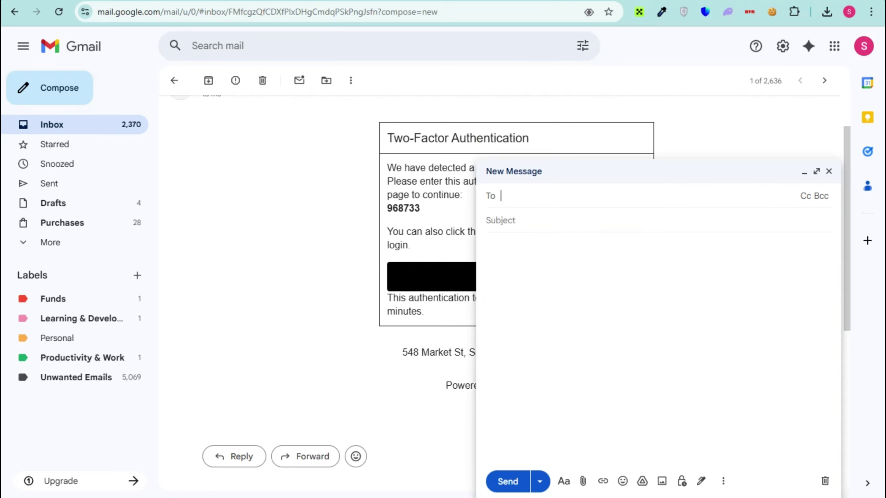
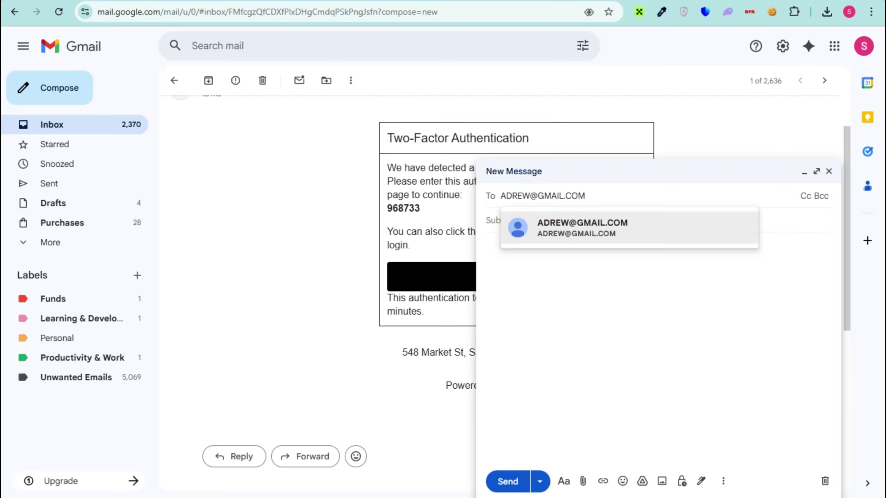
key(Return)
click(577, 279)
right_click(577, 278)
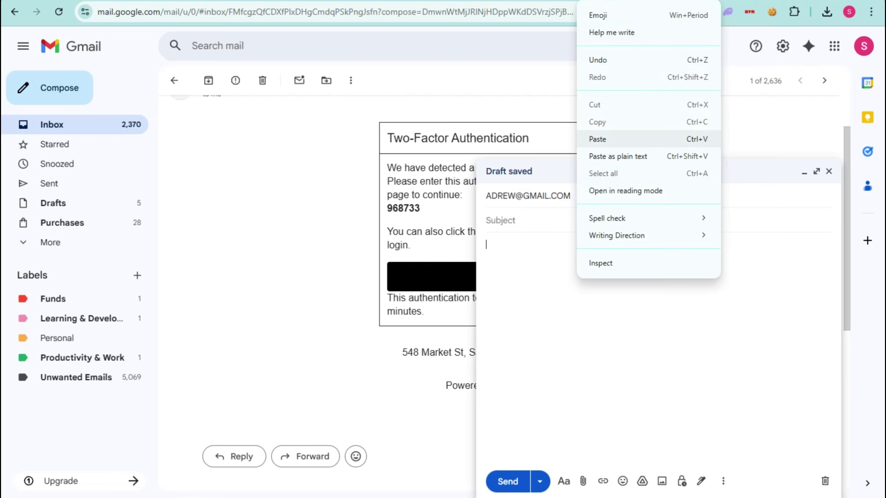
click(598, 139)
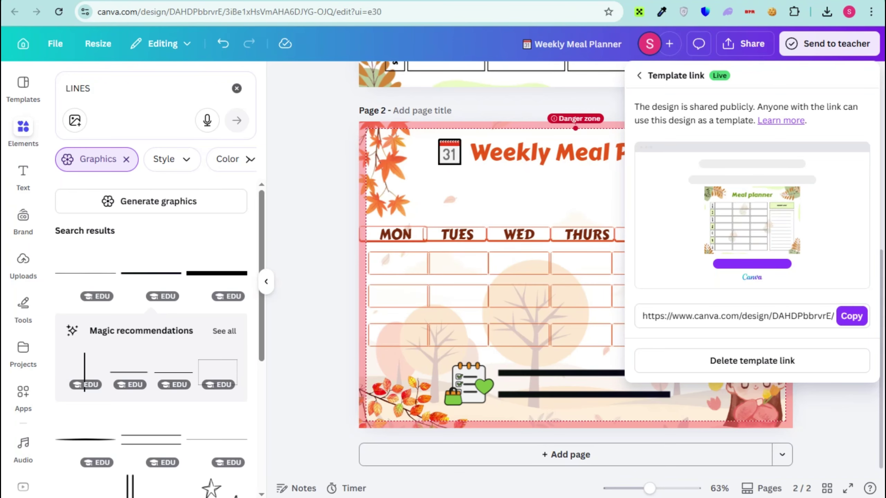
- Return to the Weekly Meal Planner design in Canva and review page 2
key(Escape)
scroll(575, 269, up, 5)
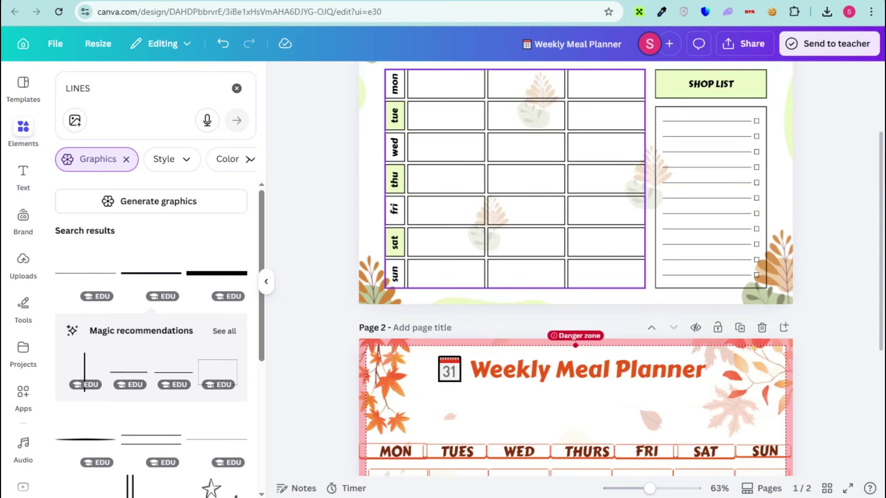
scroll(518, 280, down, 5)
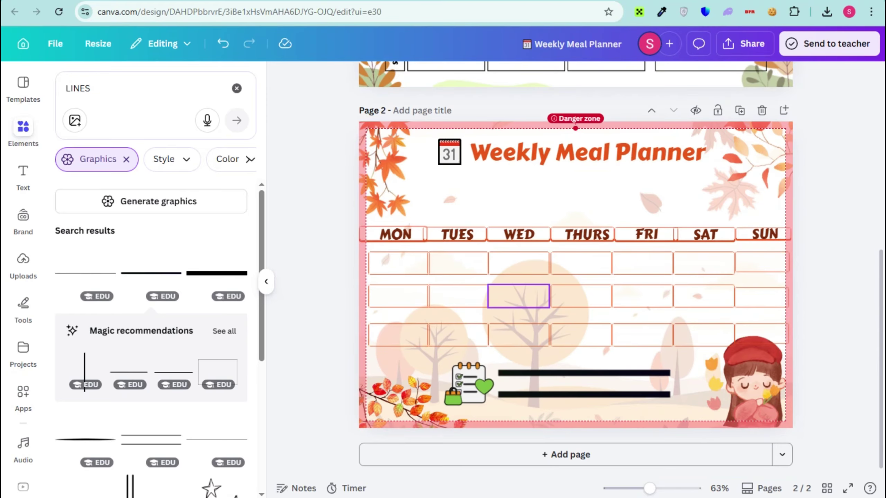